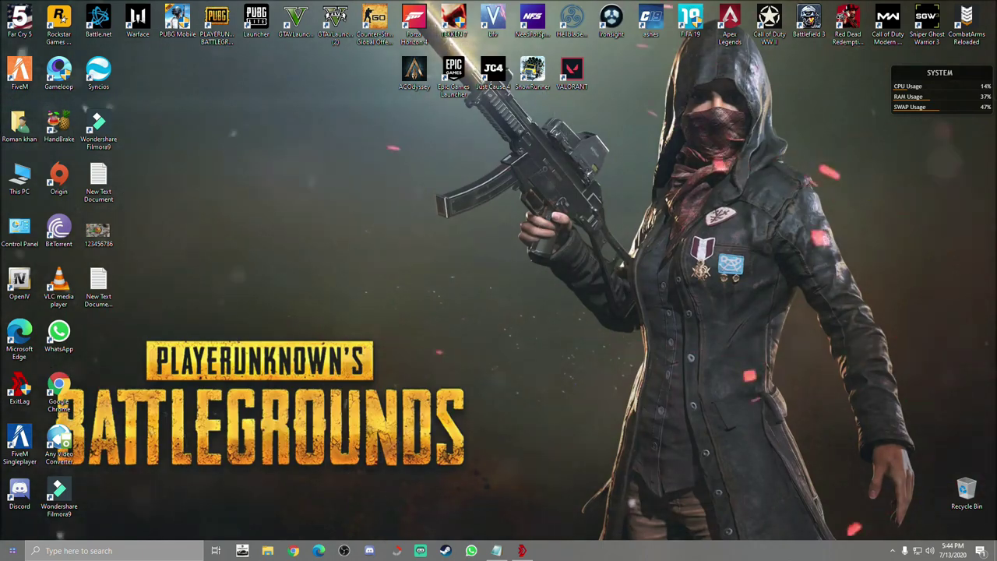
{"action": "left_click", "coordinate": [382, 225]}
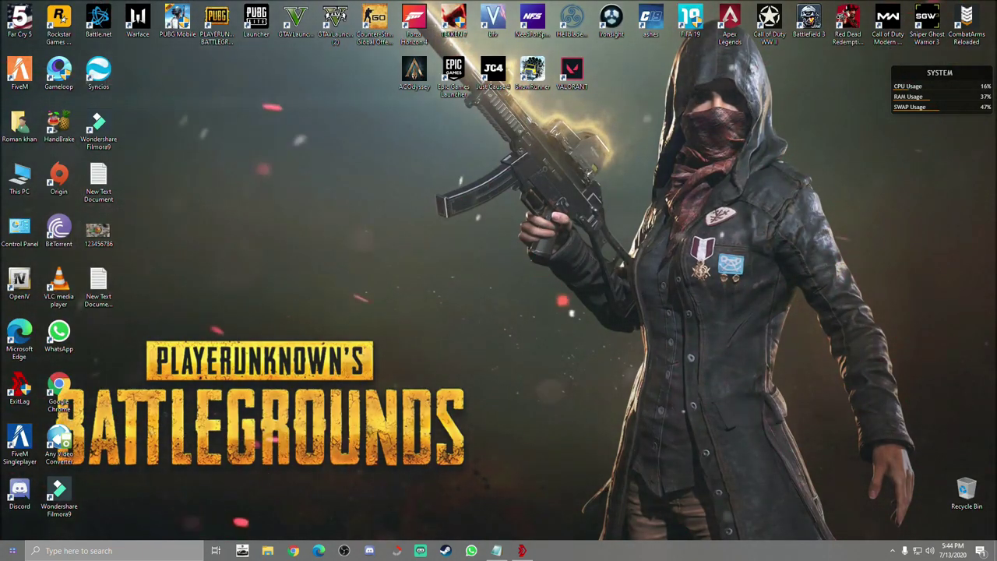
{"action": "right_click", "coordinate": [363, 182]}
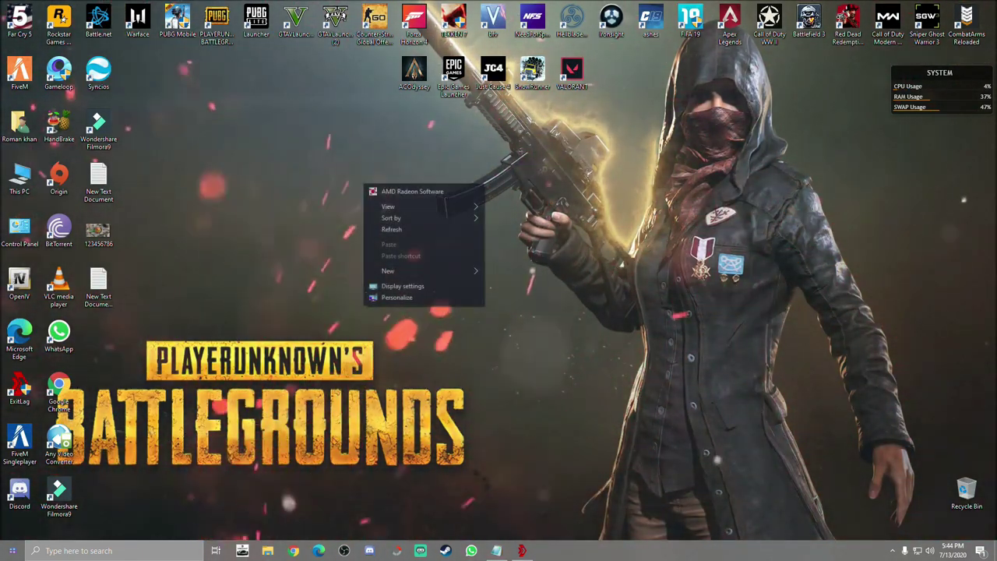
{"action": "left_click", "coordinate": [381, 227]}
{"action": "right_click", "coordinate": [339, 168]}
{"action": "left_click", "coordinate": [366, 215]}
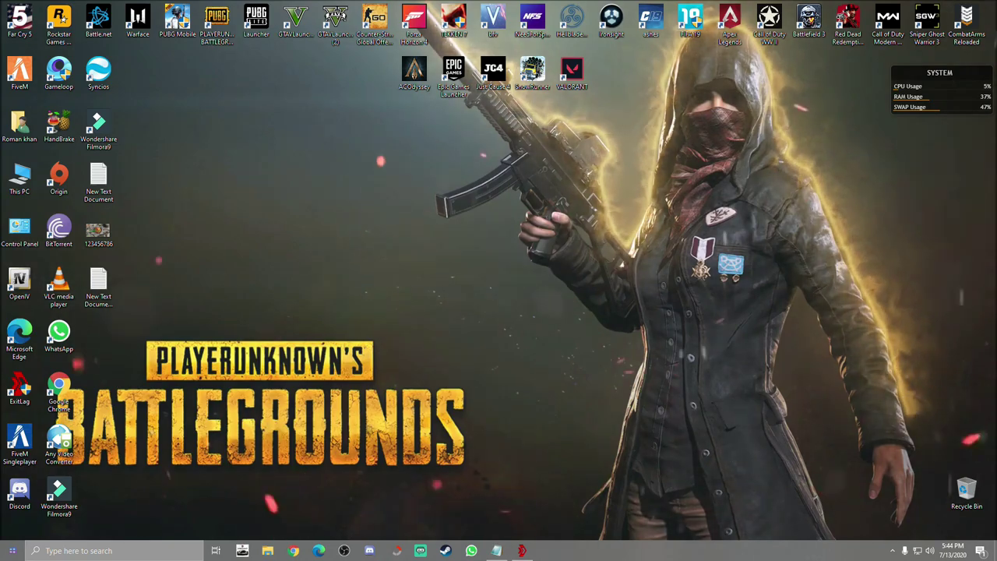
{"action": "right_click", "coordinate": [354, 190]}
{"action": "left_click", "coordinate": [381, 234]}
{"action": "right_click", "coordinate": [354, 190]}
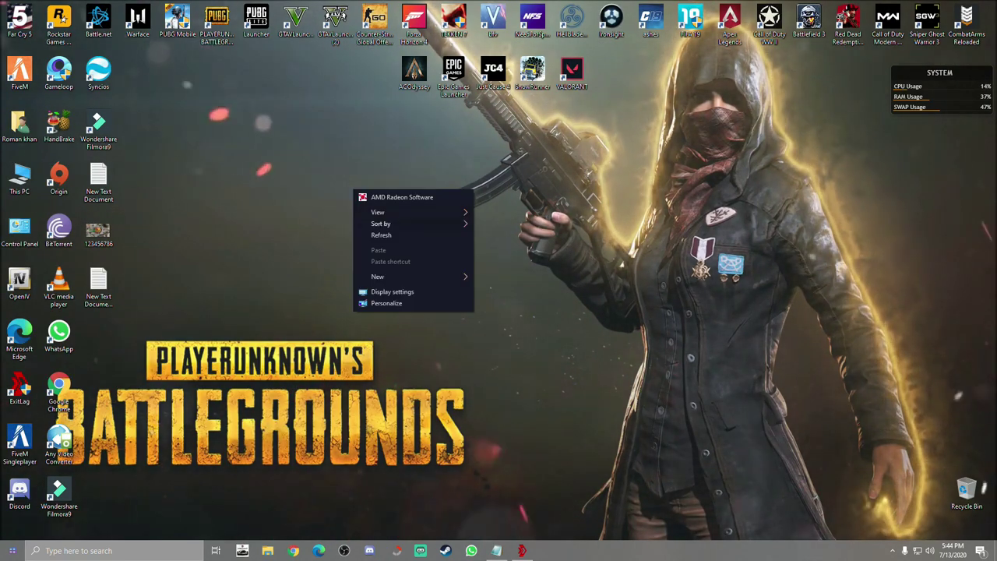
{"action": "left_click", "coordinate": [381, 235]}
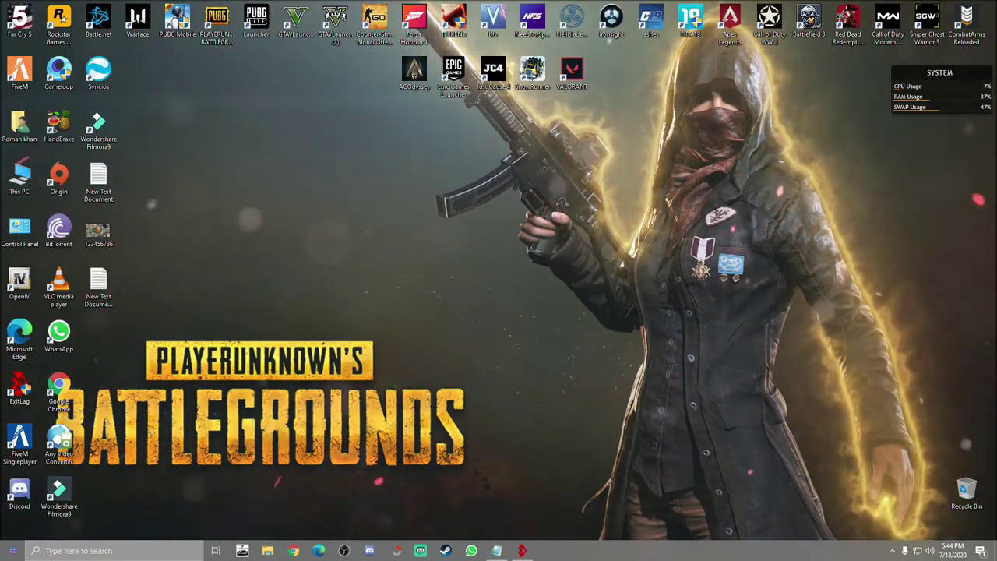
{"action": "right_click", "coordinate": [323, 211]}
{"action": "left_click", "coordinate": [351, 258]}
{"action": "right_click", "coordinate": [322, 193]}
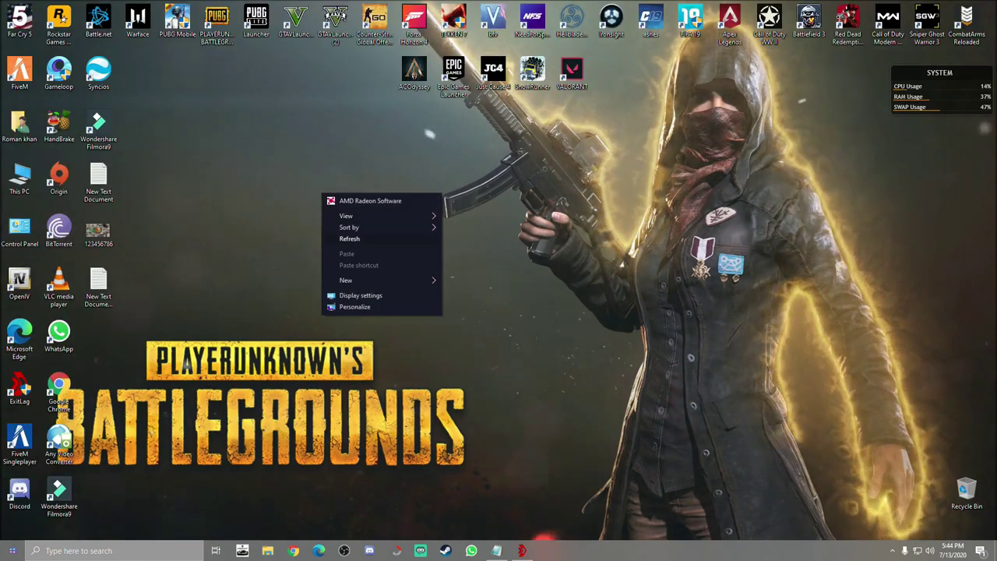
{"action": "left_click", "coordinate": [350, 239]}
{"action": "right_click", "coordinate": [295, 186]}
{"action": "left_click", "coordinate": [328, 230]}
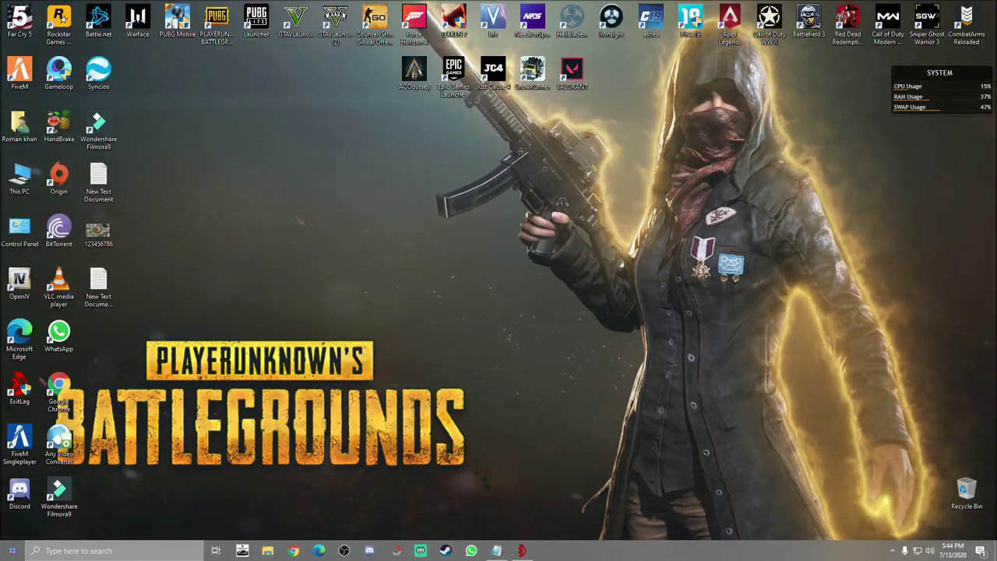
{"action": "right_click", "coordinate": [334, 199]}
{"action": "left_click", "coordinate": [362, 246]}
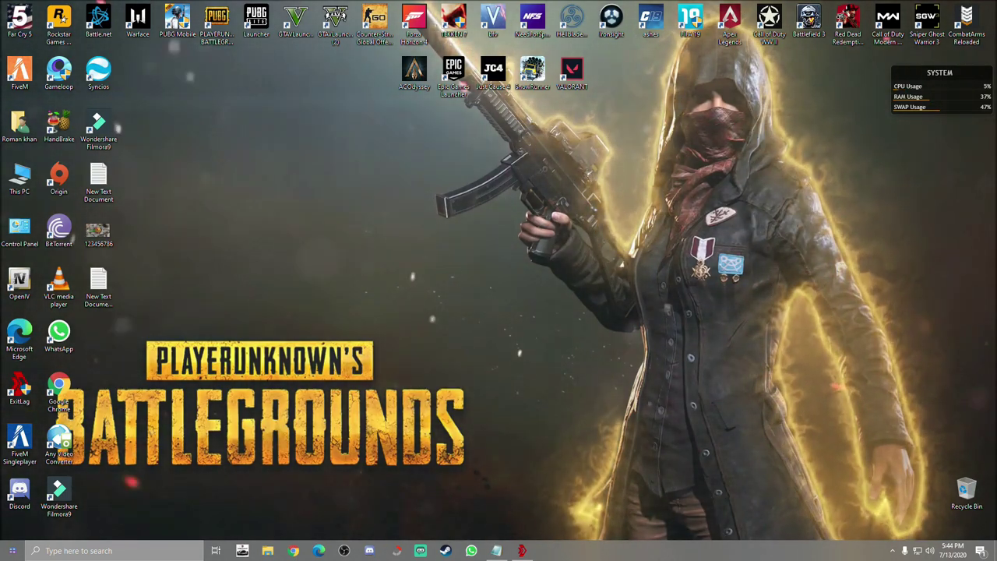
{"action": "right_click", "coordinate": [343, 212]}
{"action": "left_click", "coordinate": [369, 255]}
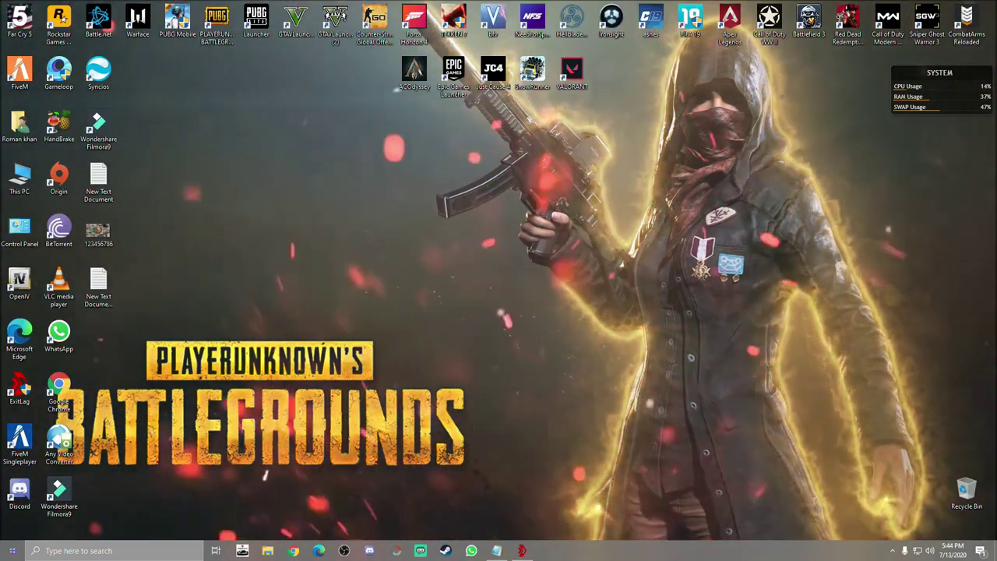
{"action": "right_click", "coordinate": [338, 196]}
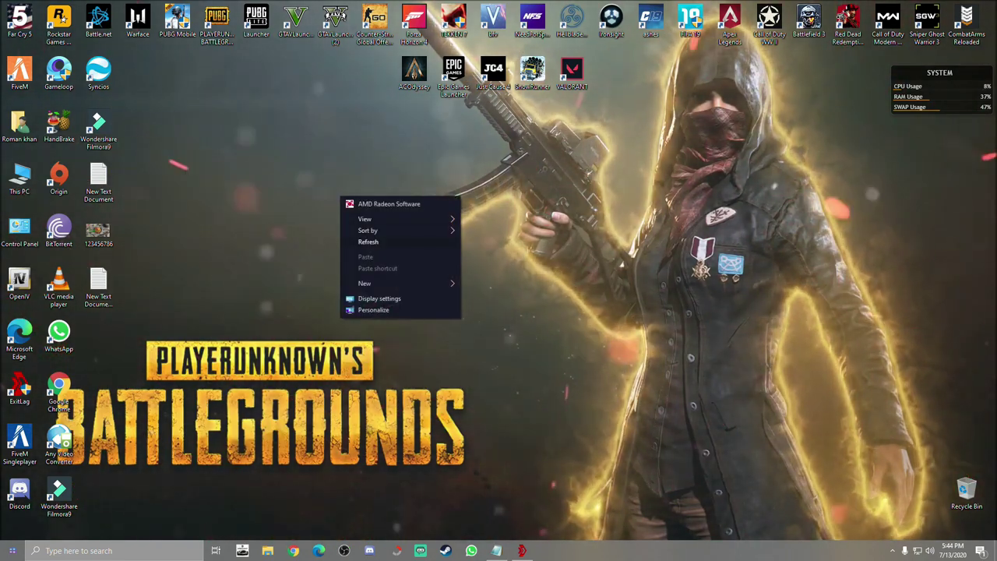
{"action": "left_click", "coordinate": [367, 242]}
{"action": "right_click", "coordinate": [311, 196]}
{"action": "left_click", "coordinate": [336, 243]}
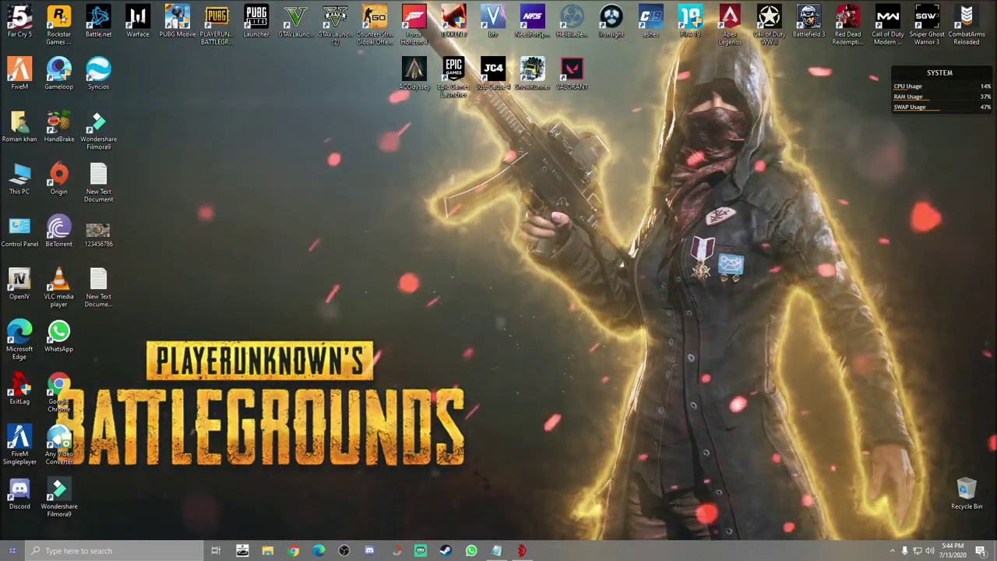
{"action": "right_click", "coordinate": [348, 194]}
{"action": "left_click", "coordinate": [376, 238]}
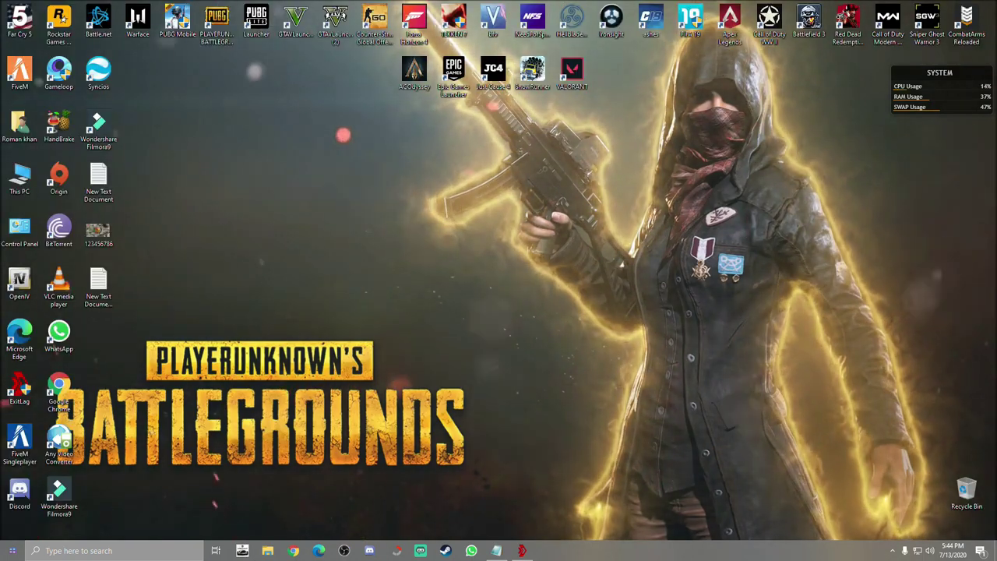
{"action": "right_click", "coordinate": [341, 196]}
{"action": "left_click", "coordinate": [370, 240]}
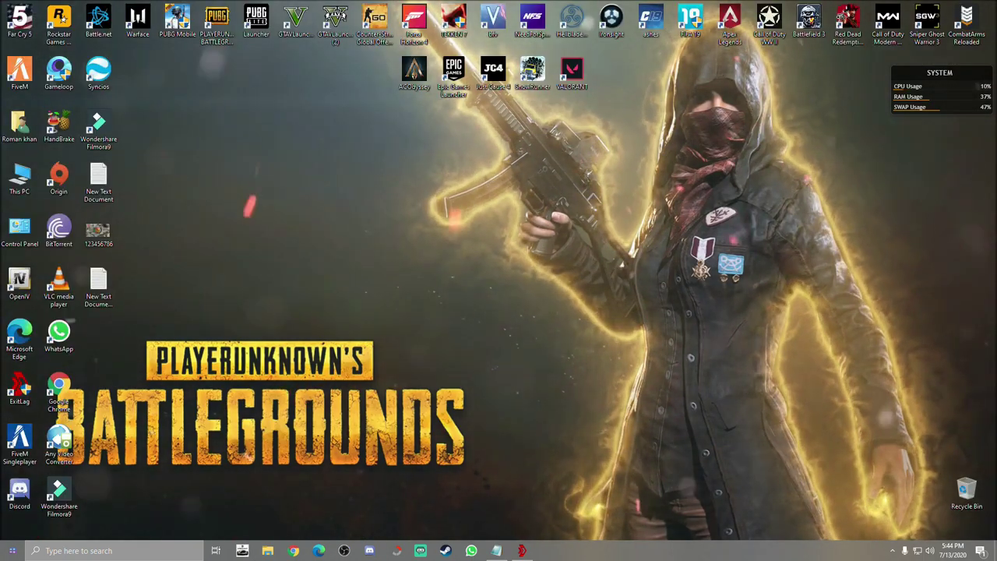
{"action": "right_click", "coordinate": [338, 196]}
{"action": "left_click", "coordinate": [366, 238]}
{"action": "right_click", "coordinate": [325, 193]}
{"action": "left_click", "coordinate": [366, 240]}
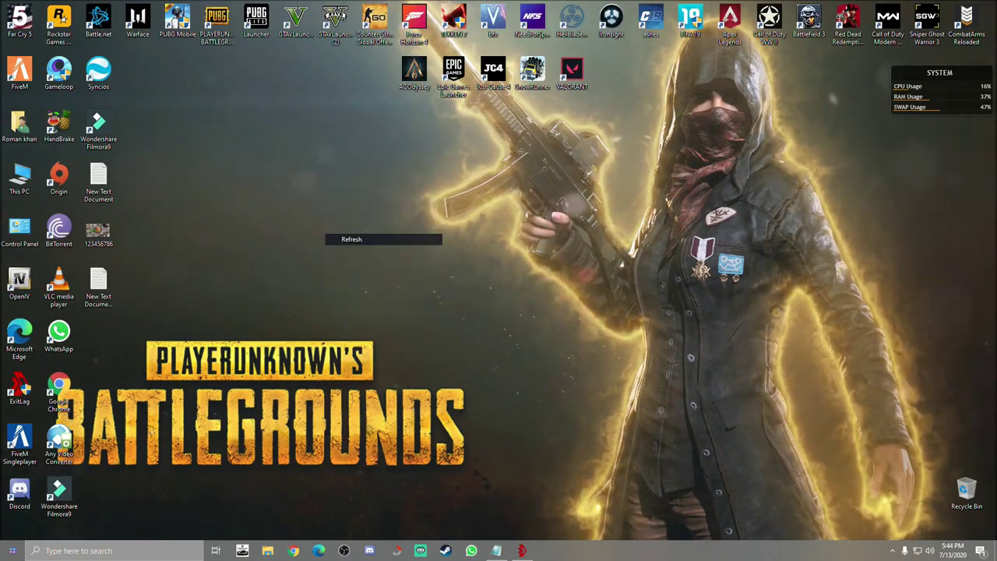
{"action": "right_click", "coordinate": [330, 195]}
{"action": "left_click", "coordinate": [367, 240]}
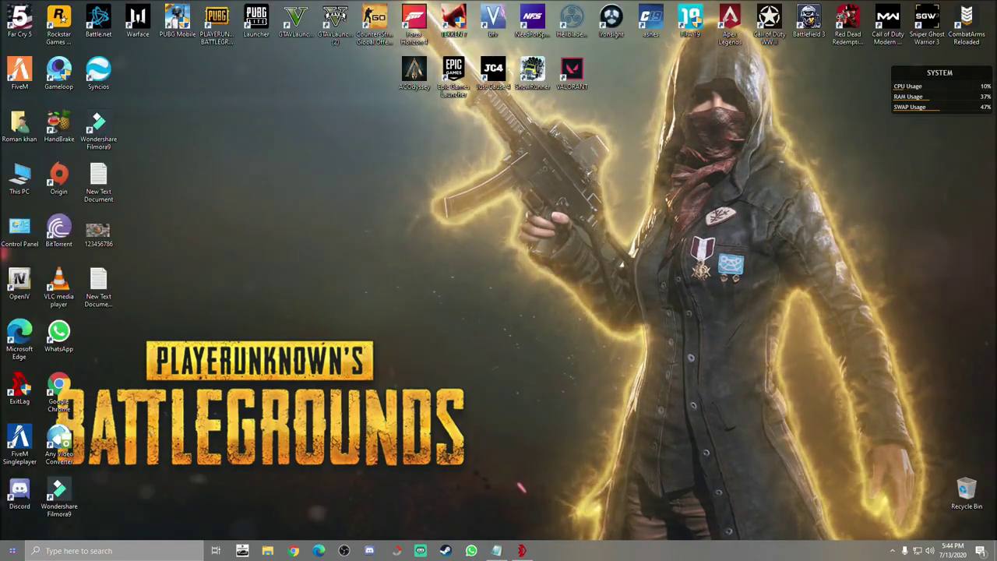
{"action": "right_click", "coordinate": [310, 177]}
{"action": "left_click", "coordinate": [336, 223]}
{"action": "right_click", "coordinate": [332, 205]}
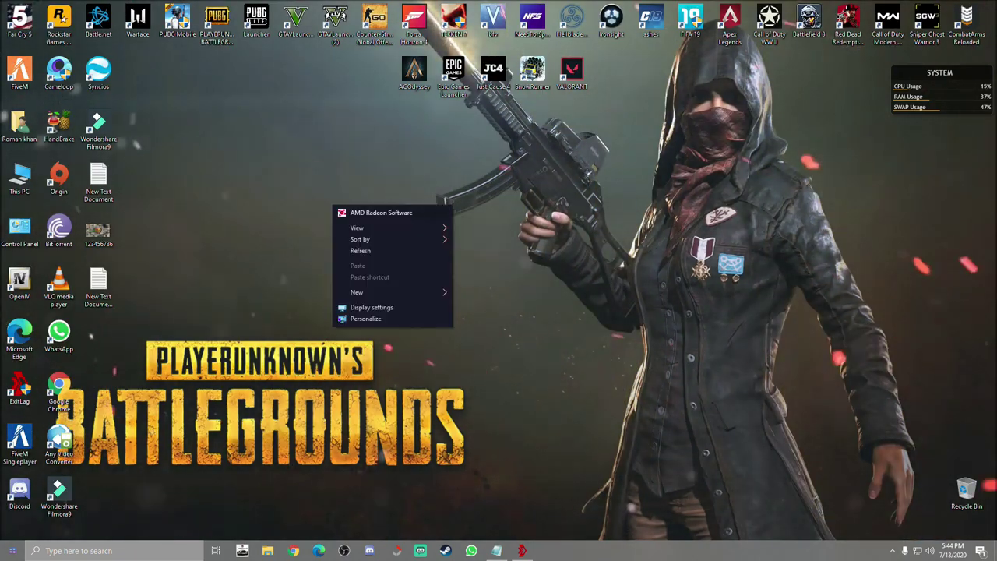
{"action": "left_click", "coordinate": [360, 251]}
{"action": "right_click", "coordinate": [336, 198]}
{"action": "left_click", "coordinate": [363, 243]}
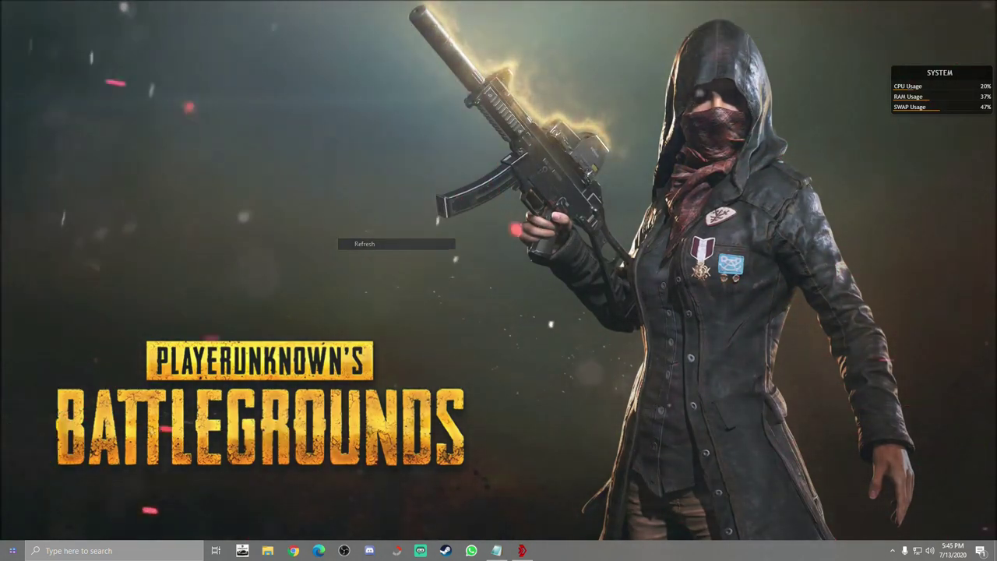
{"action": "right_click", "coordinate": [330, 205]}
{"action": "left_click", "coordinate": [359, 250]}
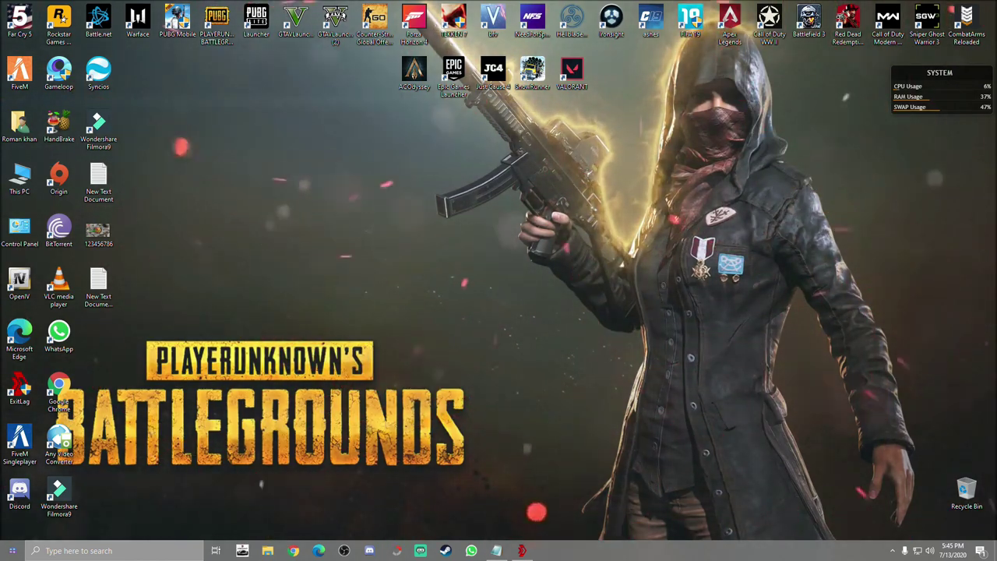
{"action": "right_click", "coordinate": [364, 210]}
{"action": "left_click", "coordinate": [392, 256]}
{"action": "right_click", "coordinate": [343, 211]}
{"action": "left_click", "coordinate": [370, 255]}
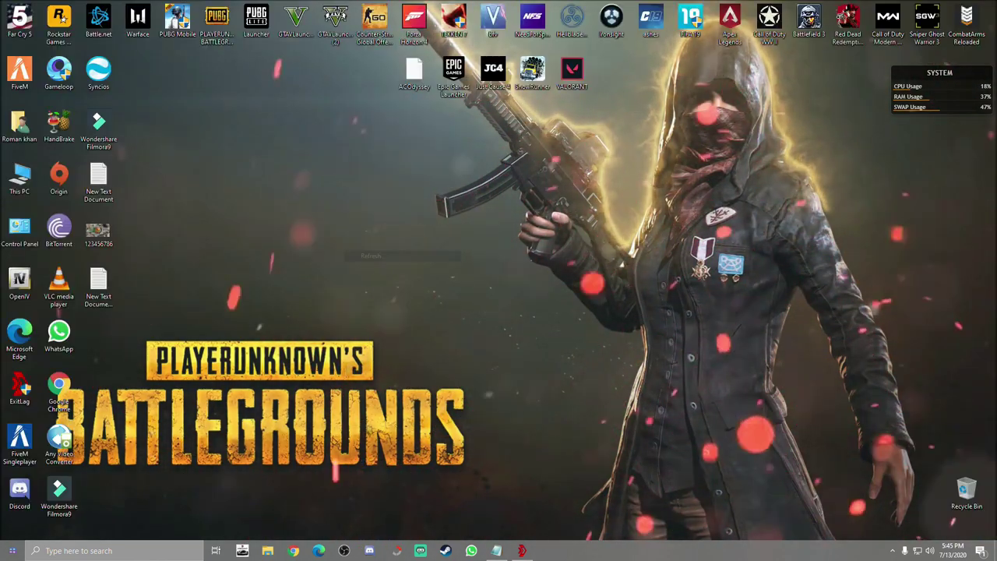
Switch to the ExitLag window and check the account's VIP subscription status
{"action": "key", "text": "alt+Tab"}
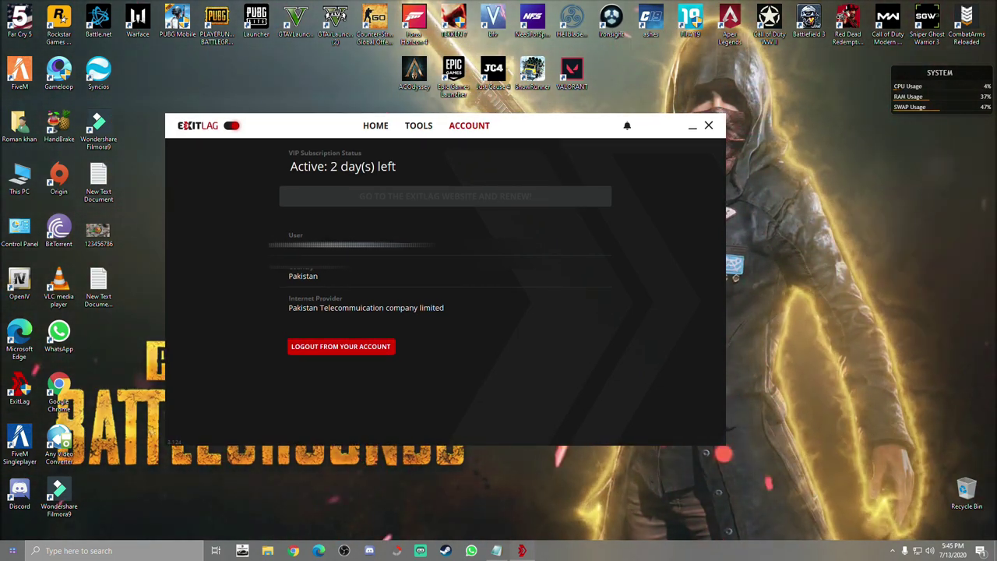
{"action": "left_click_drag", "start_coordinate": [545, 125], "coordinate": [554, 107]}
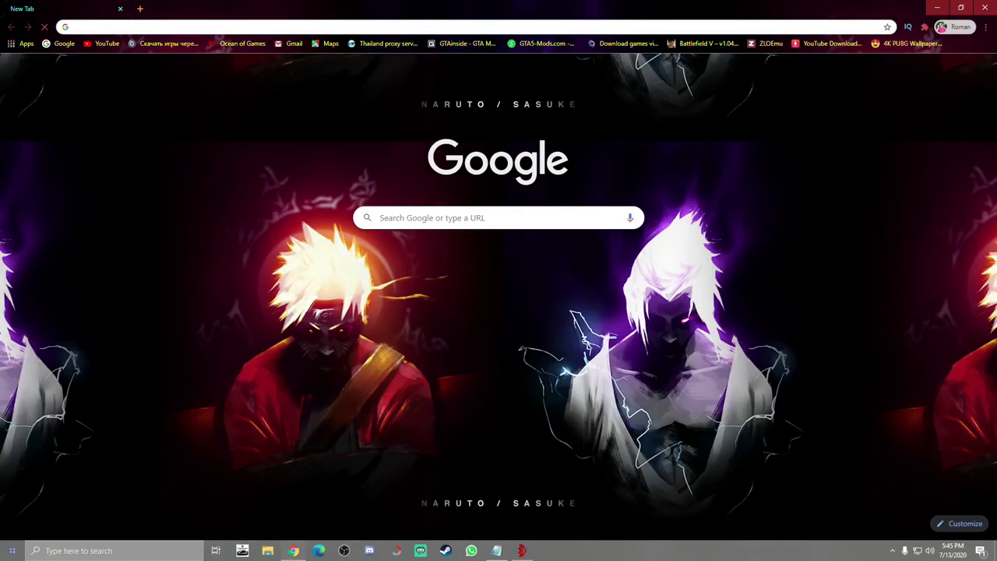
In Chrome, load google.com.pk, search for ExitLag and open the exitlag.com/en home page
{"action": "type", "text": "google.com.pk"}
{"action": "key", "text": "Return"}
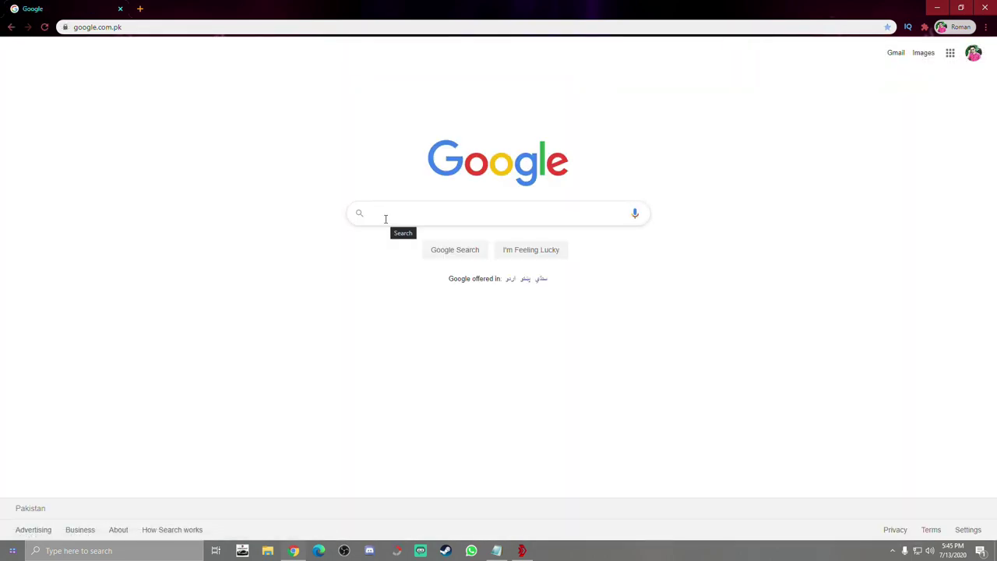
{"action": "type", "text": "ex"}
{"action": "key", "text": "Down"}
{"action": "key", "text": "Return"}
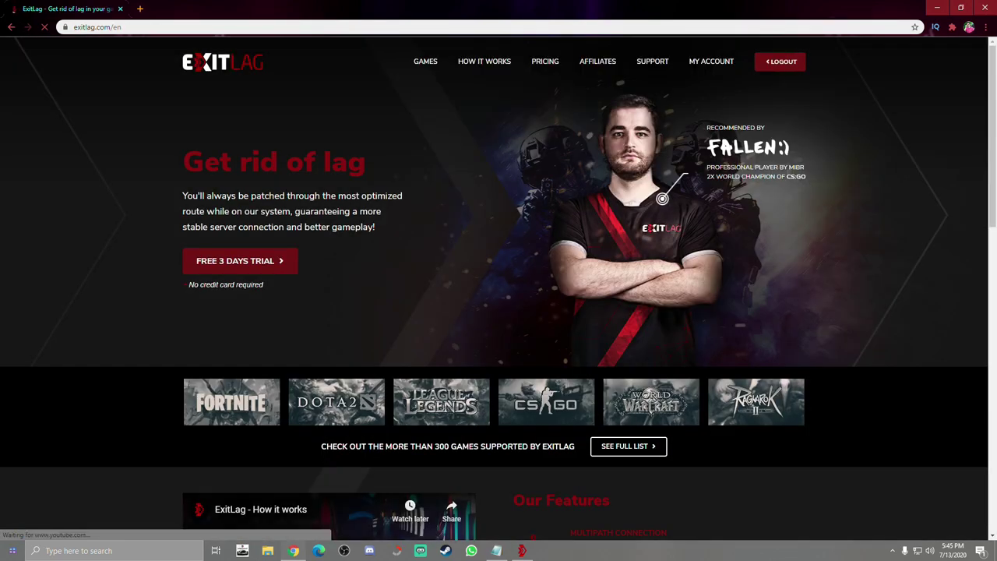
Open the My Account page on the ExitLag website and log out of the account
{"action": "left_click", "coordinate": [711, 61]}
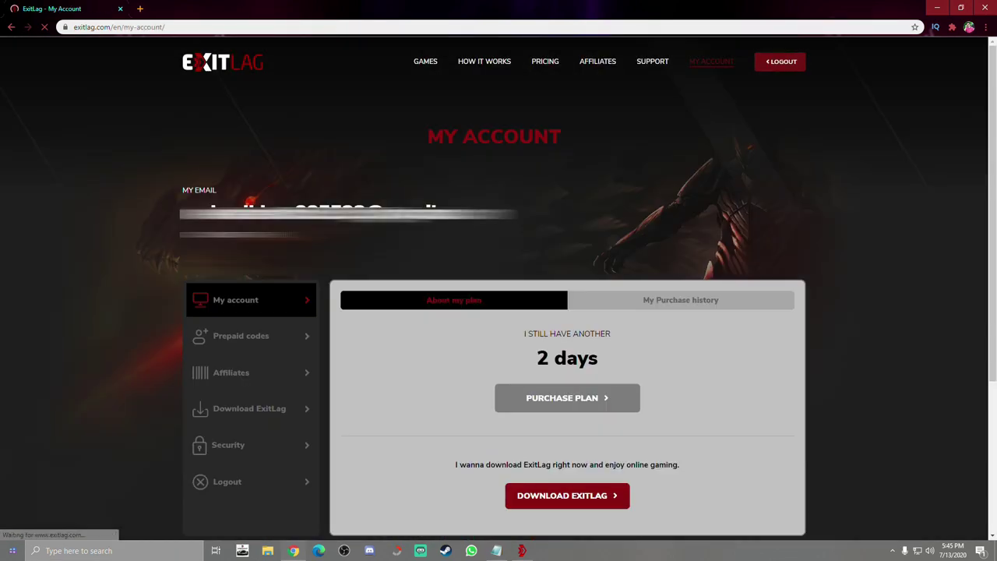
{"action": "scroll", "coordinate": [499, 312], "scroll_direction": "down", "scroll_amount": 2}
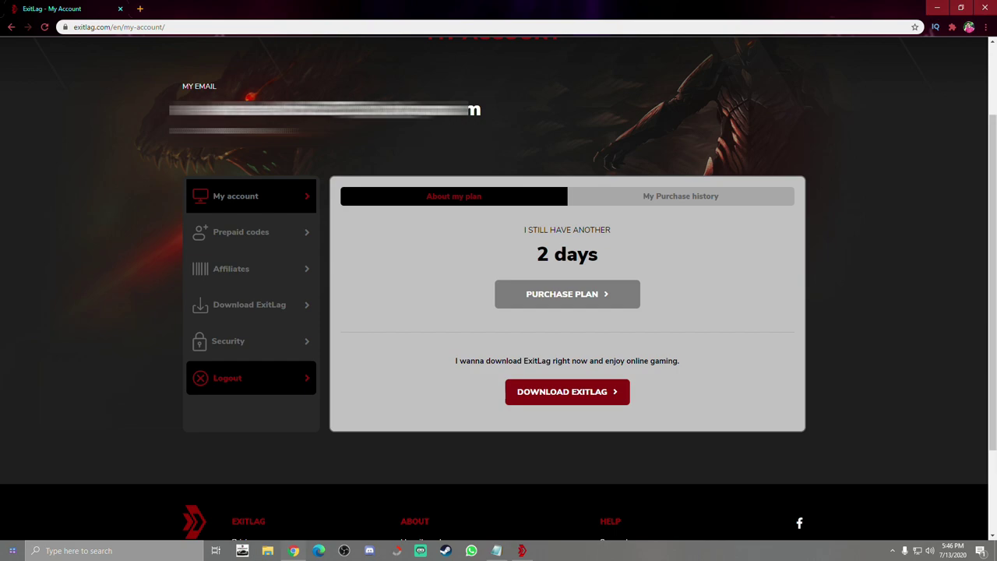
{"action": "left_click", "coordinate": [251, 378]}
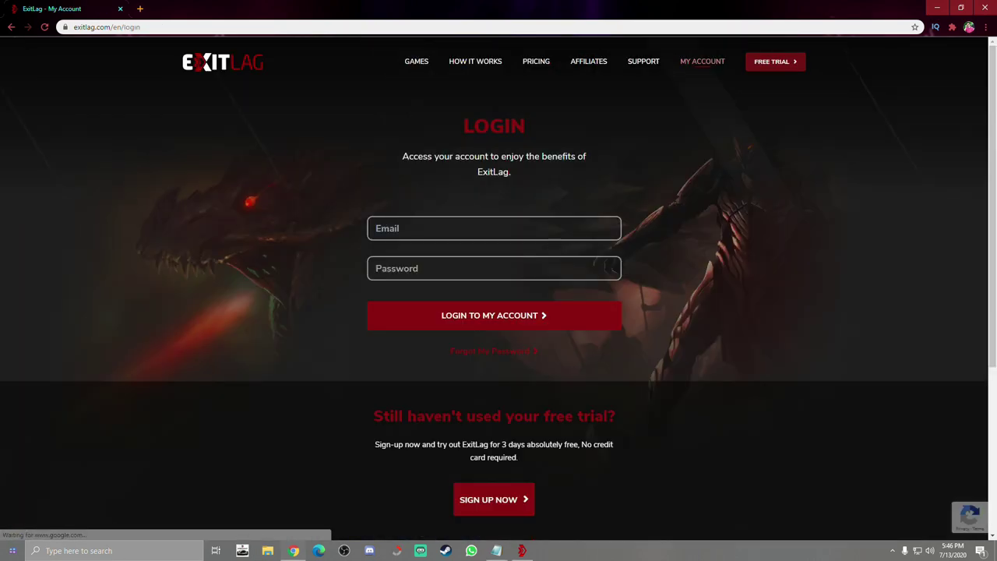
Show ExitLag's free trial sign-up form from the login page and minimize the browser
{"action": "scroll", "coordinate": [499, 312], "scroll_direction": "down", "scroll_amount": 2}
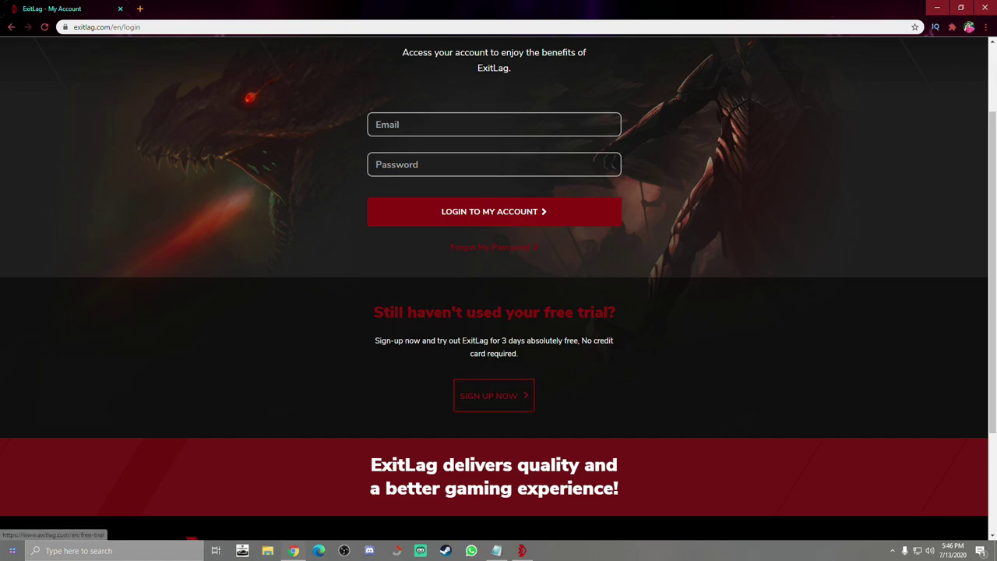
{"action": "left_click", "coordinate": [493, 395]}
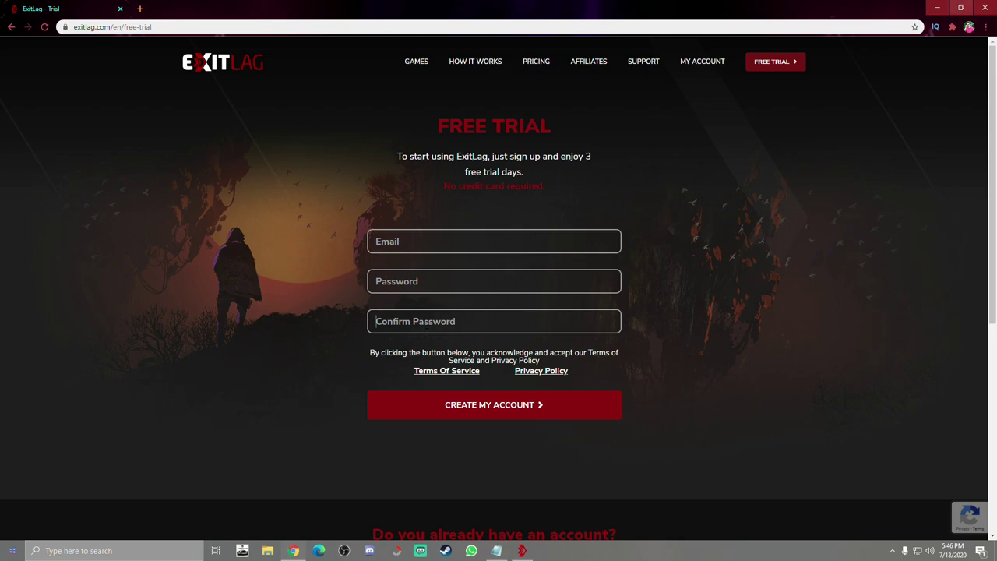
{"action": "left_click", "coordinate": [938, 7]}
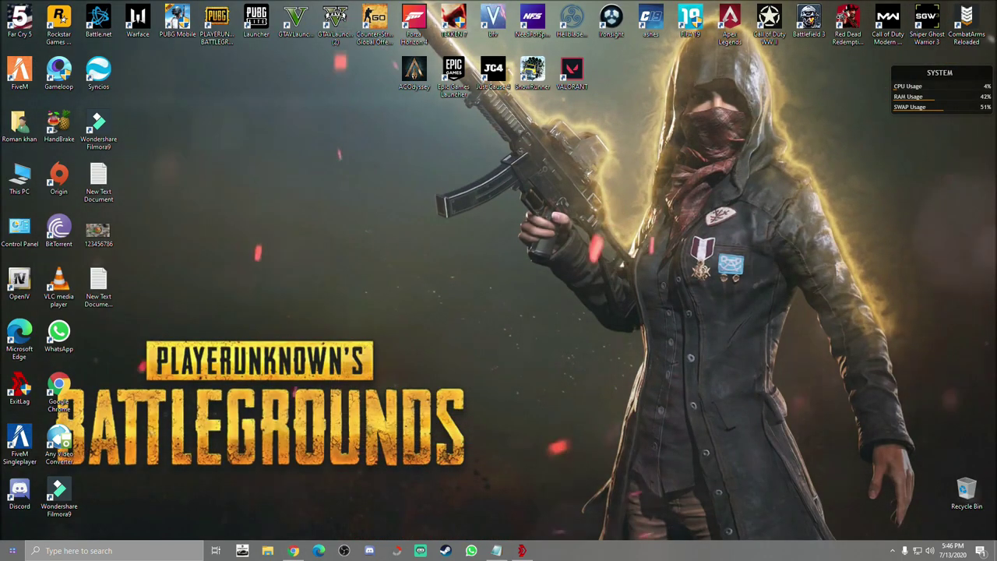
Search Windows for "run" and open the Run dialog
{"action": "left_click", "coordinate": [134, 546]}
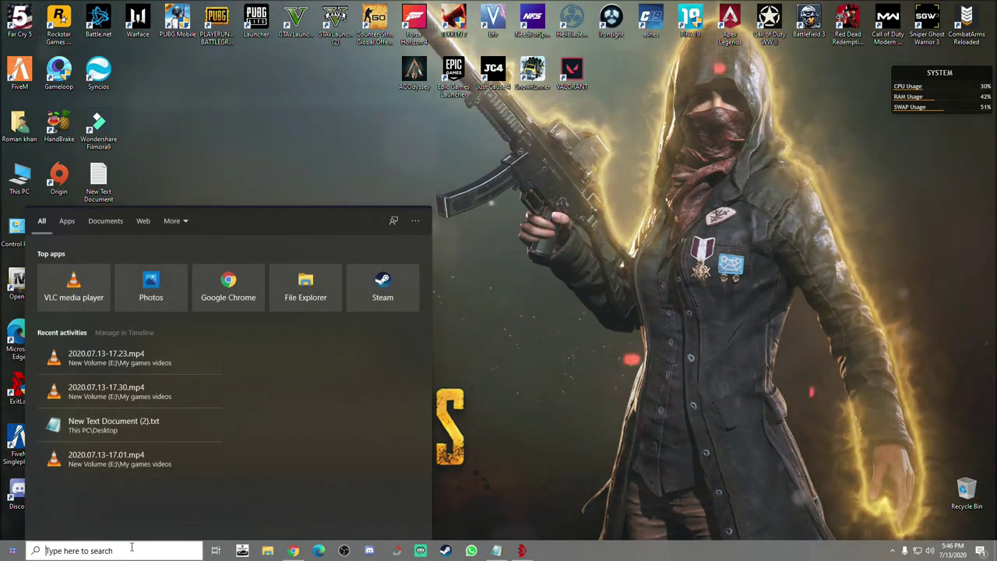
{"action": "type", "text": "run"}
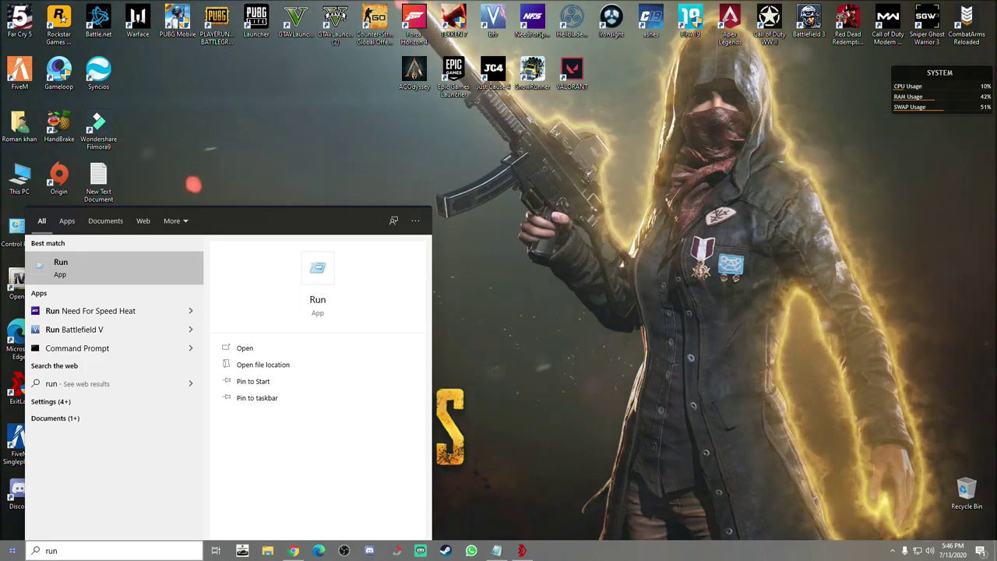
{"action": "key", "text": "Return"}
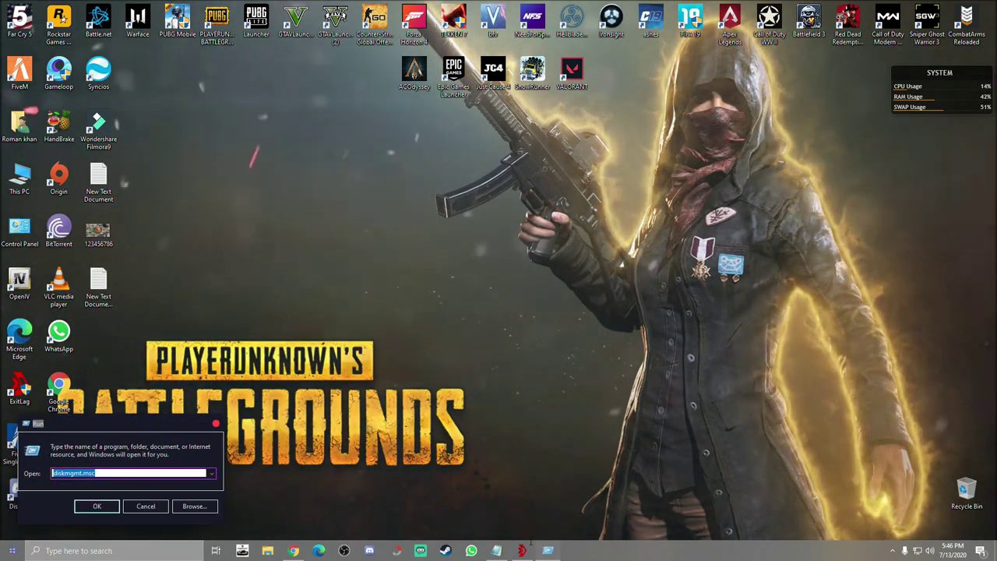
Bring up the Notepad document containing diskmgmt.msc and arrange it beside the Run dialog
{"action": "left_click", "coordinate": [497, 551]}
{"action": "left_click_drag", "start_coordinate": [452, 87], "coordinate": [495, 99]}
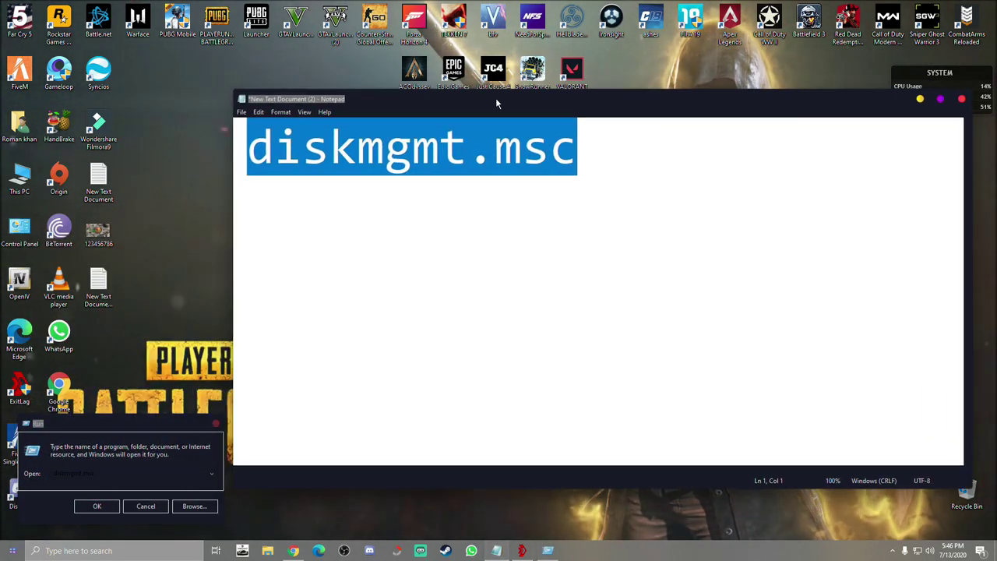
{"action": "left_click", "coordinate": [368, 211]}
{"action": "left_click_drag", "start_coordinate": [117, 423], "coordinate": [122, 417]}
{"action": "left_click", "coordinate": [619, 180]}
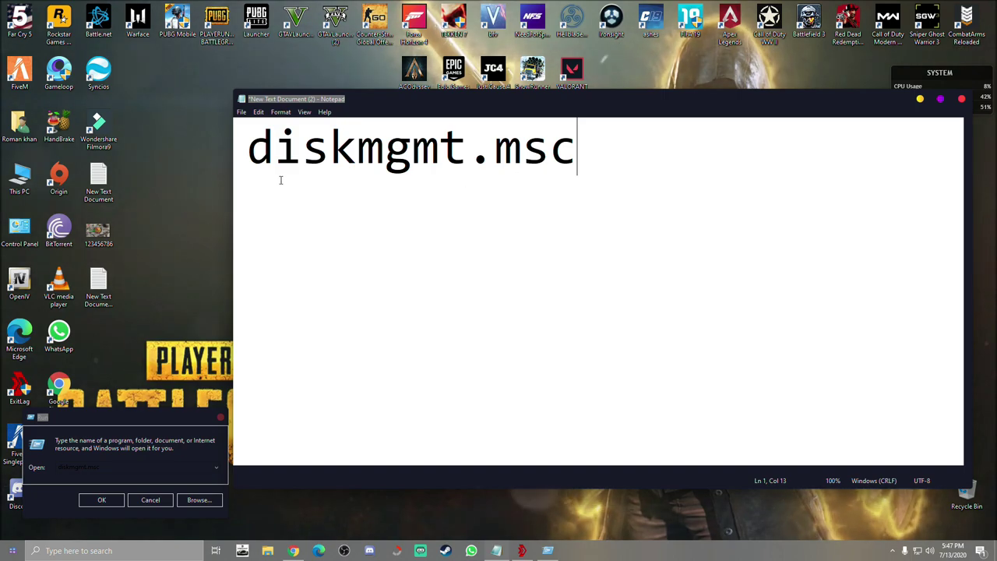
Copy diskmgmt.msc from the Notepad document, run it from the Run dialog, and maximize the Disk Management window
{"action": "left_click_drag", "start_coordinate": [624, 152], "coordinate": [246, 148]}
{"action": "right_click", "coordinate": [320, 157]}
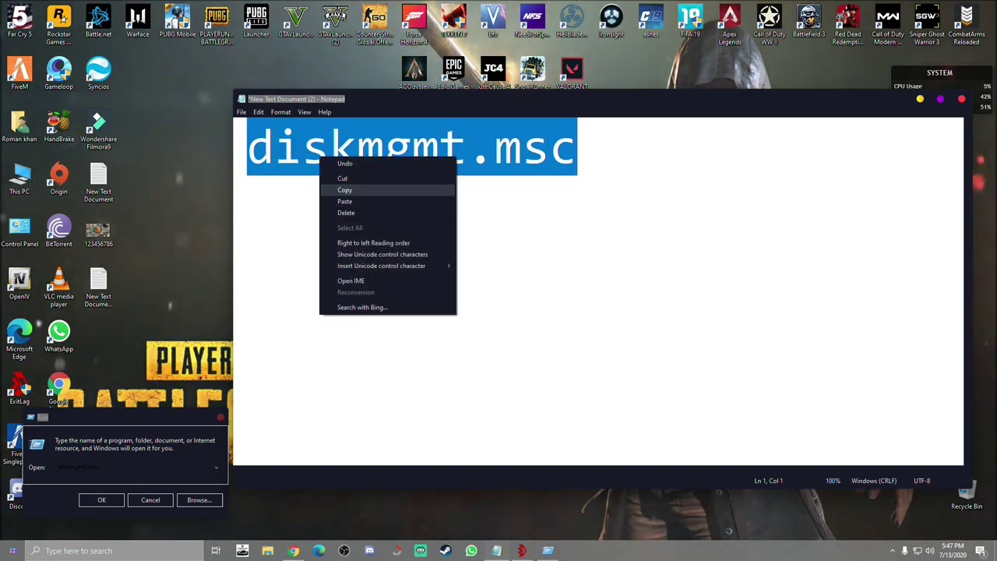
{"action": "left_click", "coordinate": [345, 189]}
{"action": "left_click", "coordinate": [140, 467]}
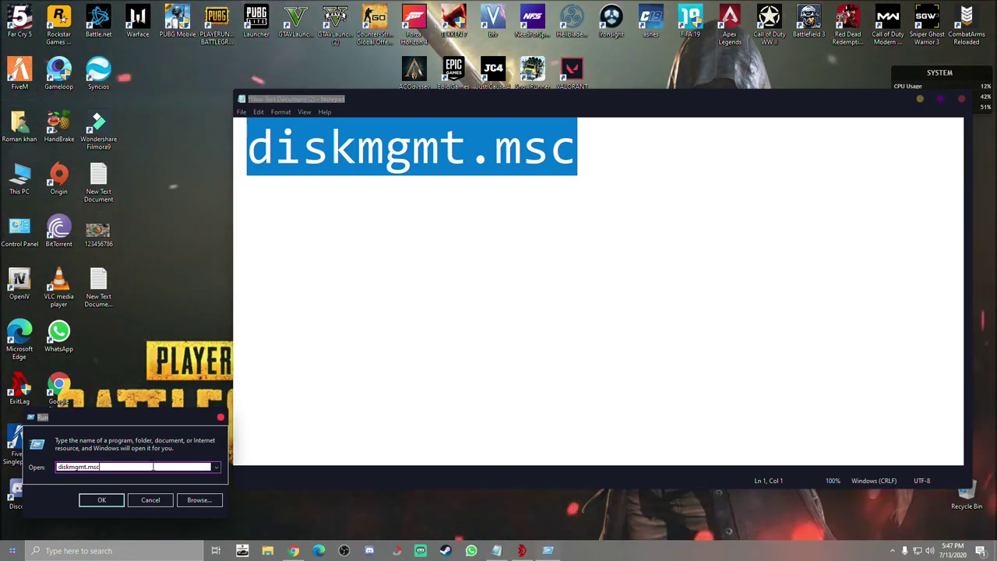
{"action": "key", "text": "ctrl+a"}
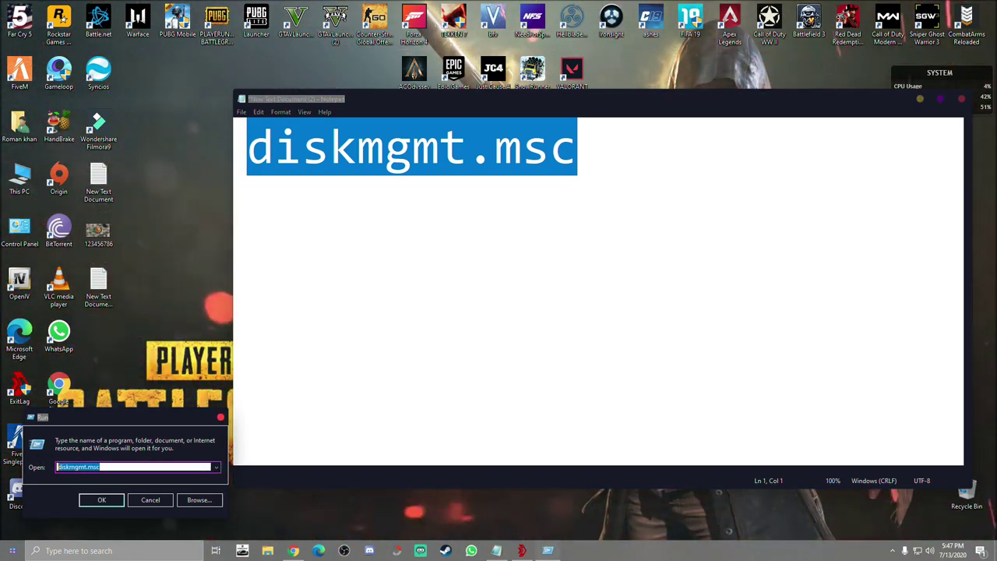
{"action": "left_click_drag", "start_coordinate": [121, 417], "coordinate": [131, 407]}
{"action": "left_click", "coordinate": [132, 461]}
{"action": "key", "text": "Return"}
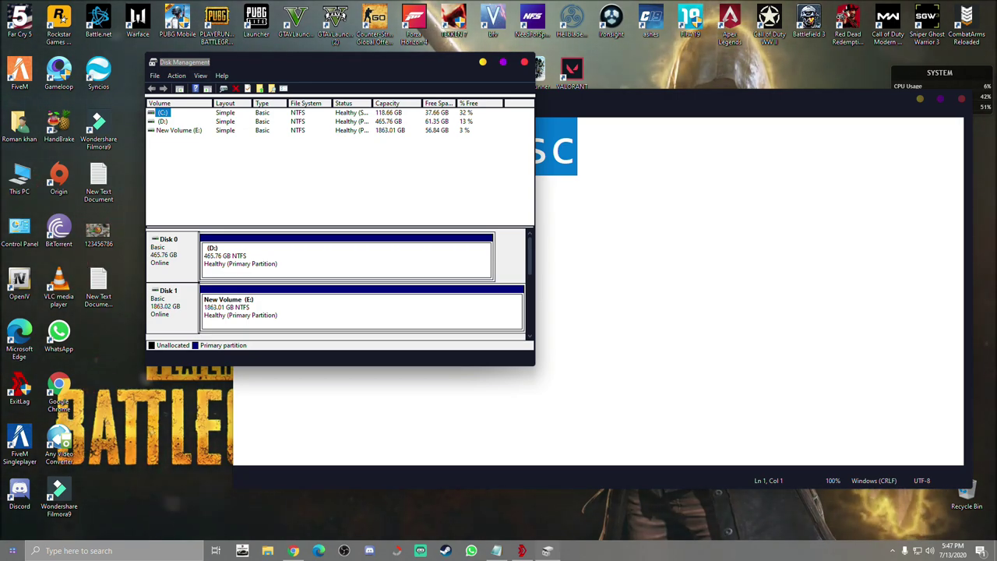
{"action": "key", "text": "super+Up"}
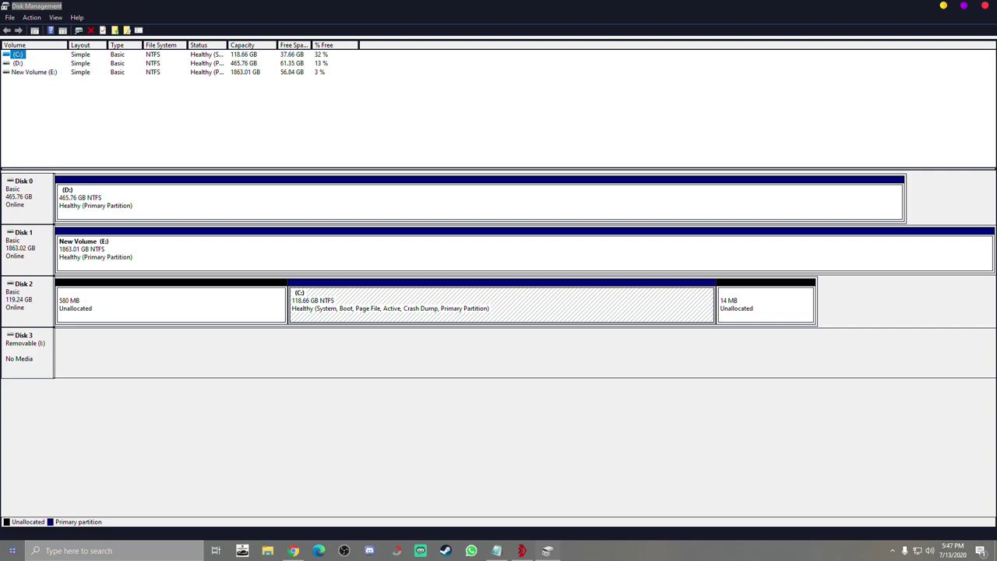
Open the Shrink Volume dialog for the C: drive, examine its size fields, and cancel it
{"action": "right_click", "coordinate": [19, 55]}
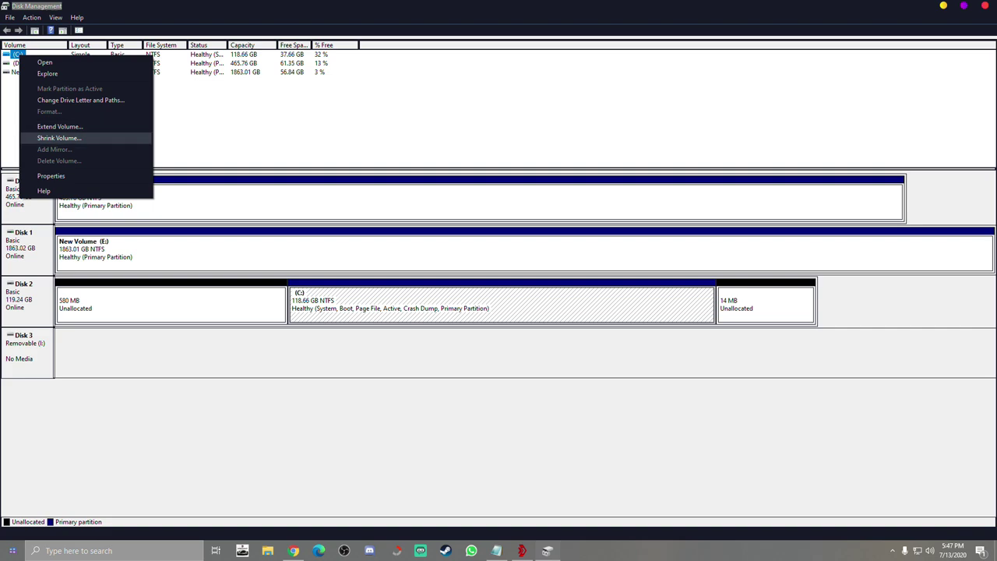
{"action": "left_click", "coordinate": [59, 138]}
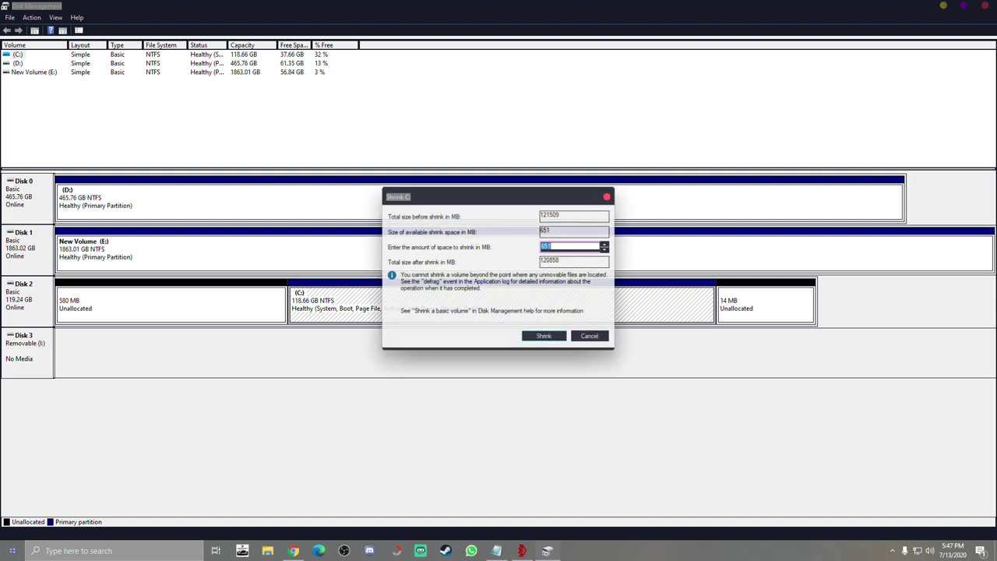
{"action": "left_click_drag", "start_coordinate": [493, 196], "coordinate": [424, 175]}
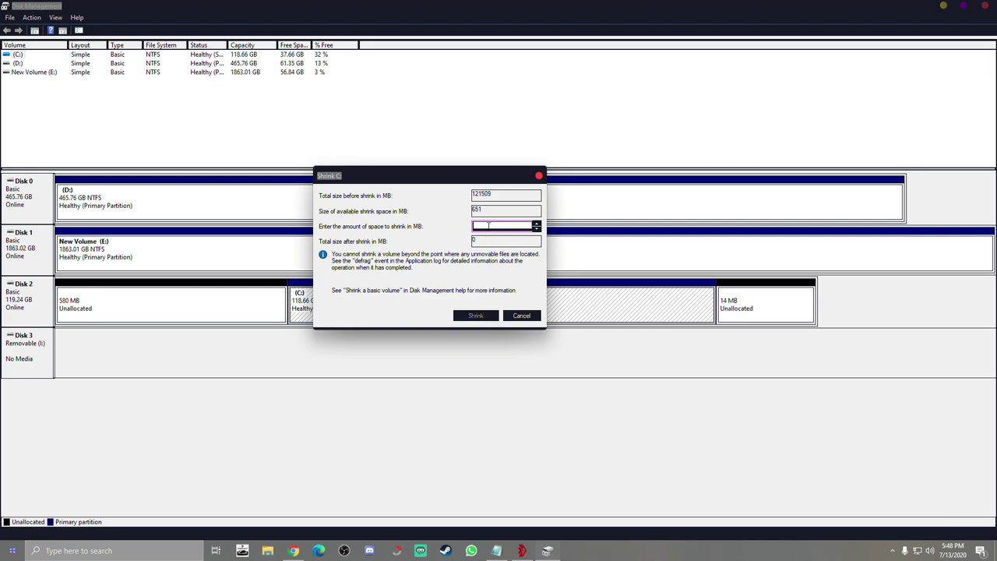
{"action": "left_click_drag", "start_coordinate": [437, 182], "coordinate": [399, 168]}
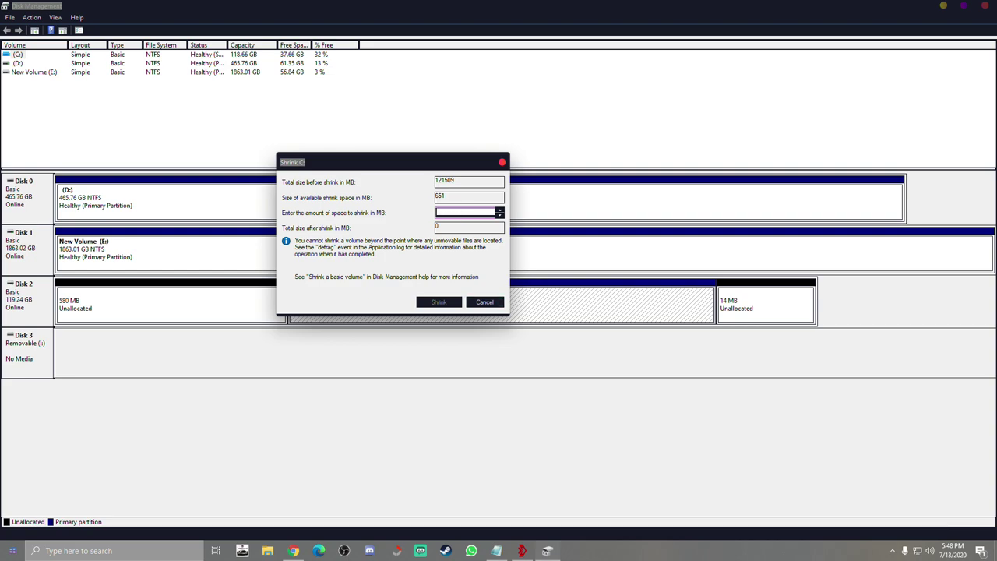
{"action": "left_click_drag", "start_coordinate": [384, 161], "coordinate": [376, 159]}
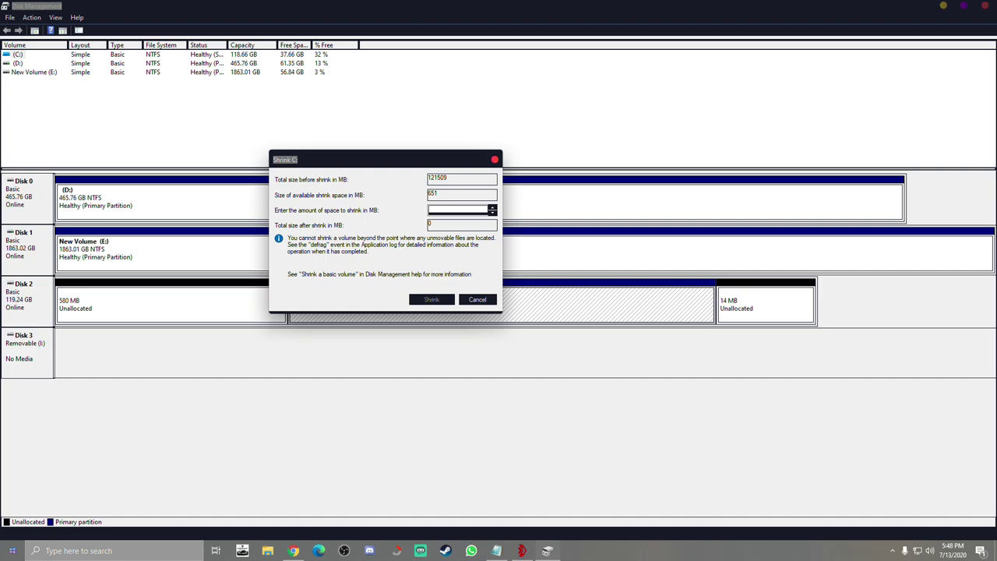
{"action": "left_click", "coordinate": [477, 299]}
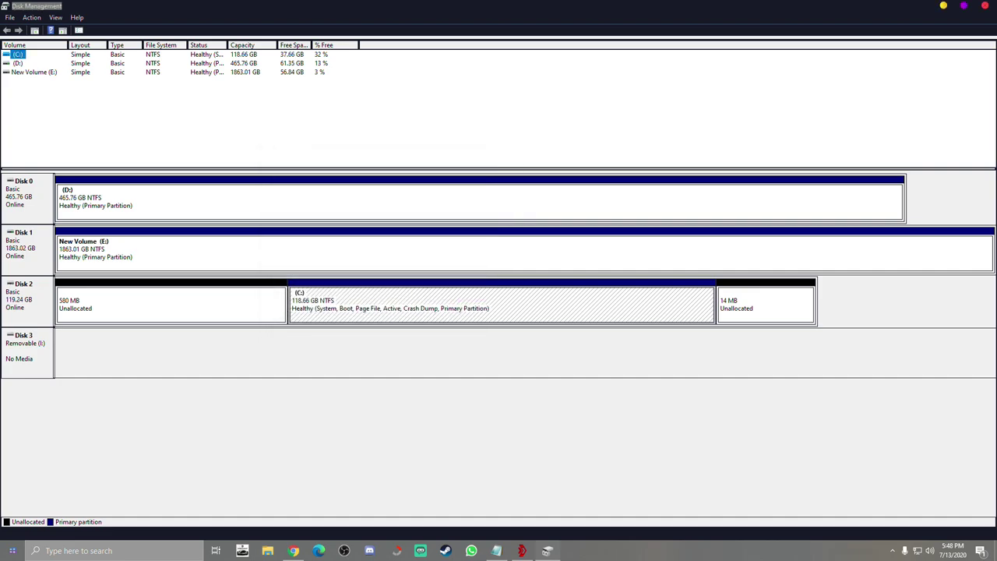
Close Disk Management and minimize Notepad to clear the desktop
{"action": "left_click", "coordinate": [985, 5]}
{"action": "left_click", "coordinate": [917, 99]}
{"action": "right_click", "coordinate": [431, 252]}
{"action": "left_click", "coordinate": [462, 298]}
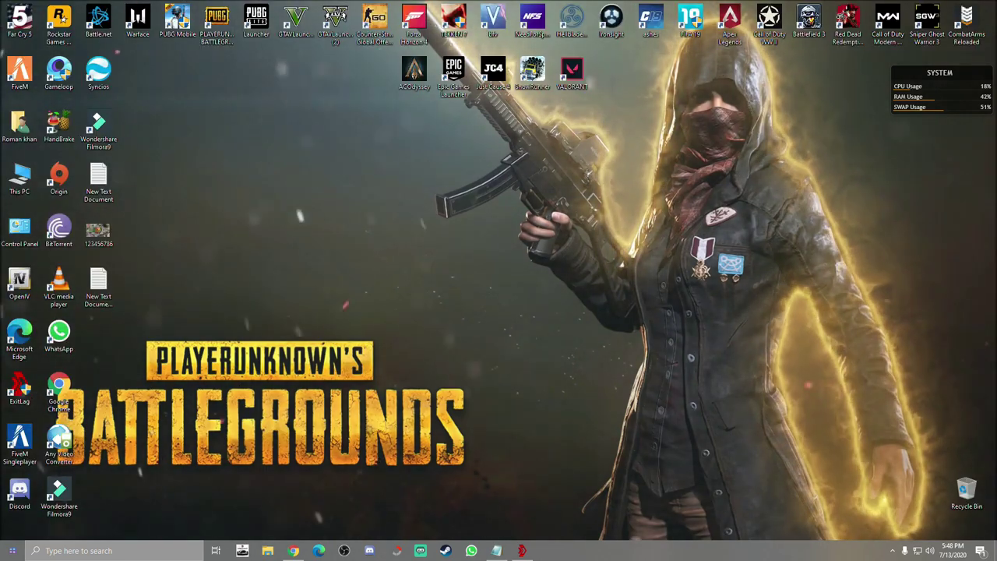
Switch to Chrome, open the ExitLag My Account login page, and leave its email field empty
{"action": "left_click", "coordinate": [294, 551]}
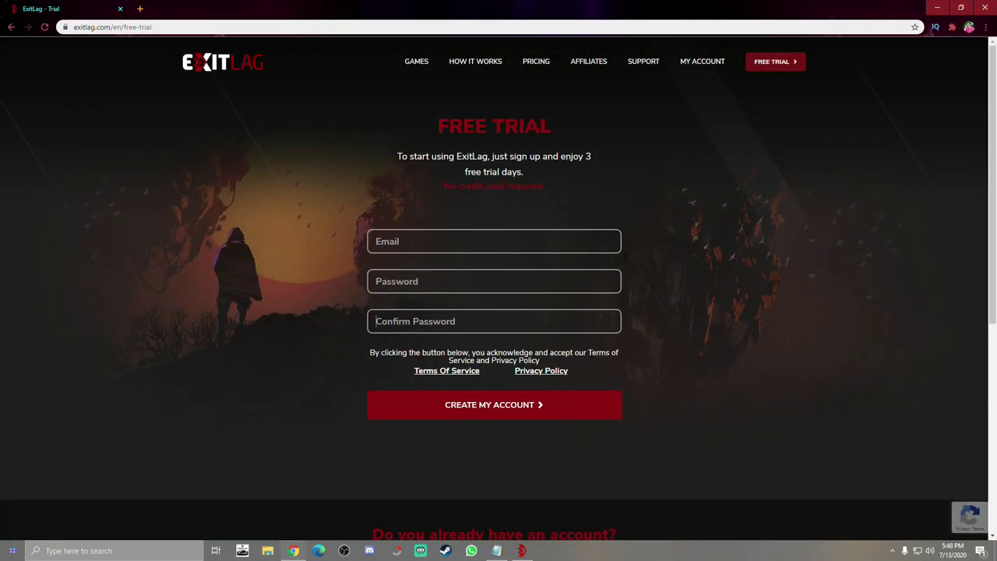
{"action": "left_click", "coordinate": [702, 62]}
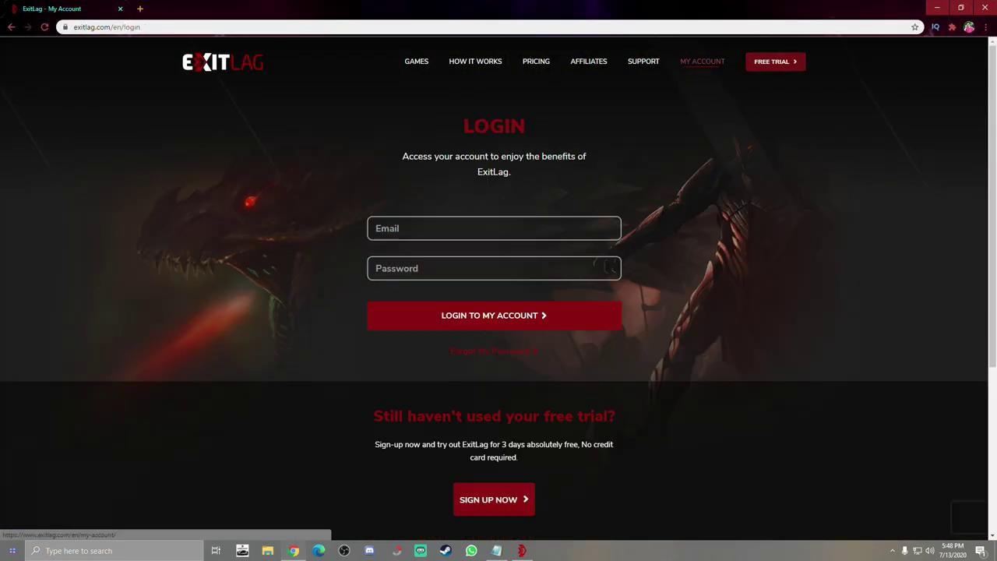
{"action": "left_click", "coordinate": [418, 229]}
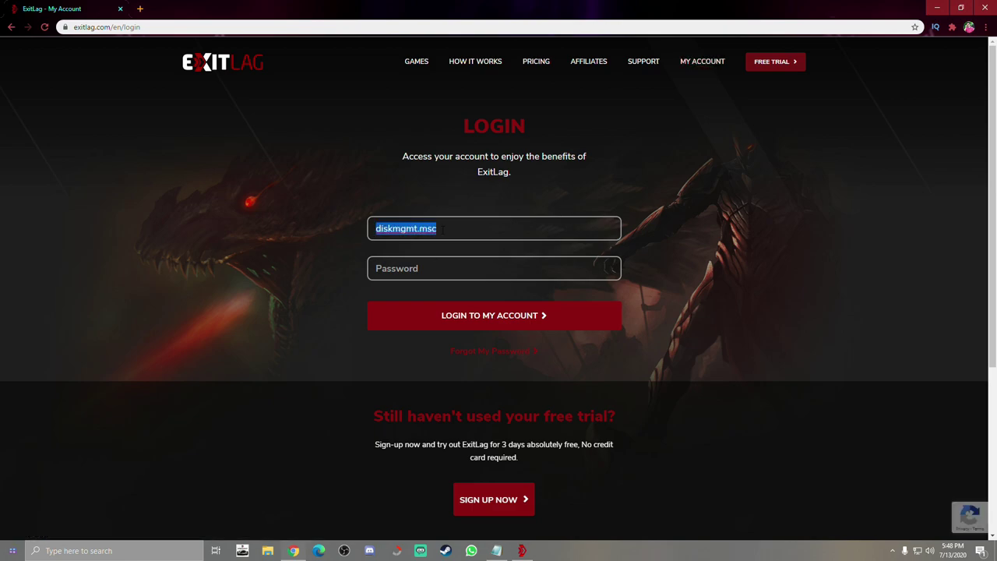
{"action": "key", "text": "BackSpace"}
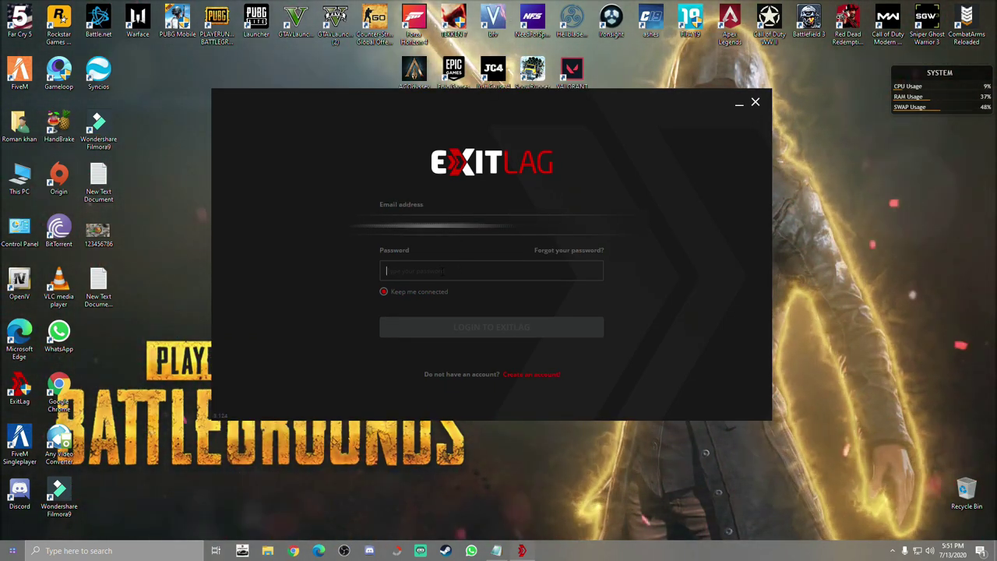
Enter the account password in the ExitLag desktop client and log in
{"action": "type", "text": "****"}
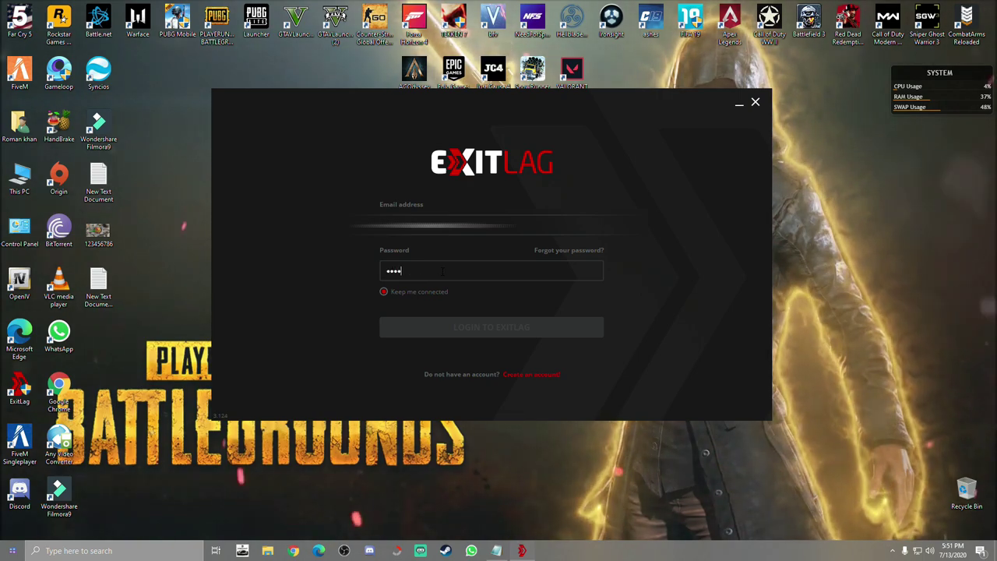
{"action": "type", "text": "****"}
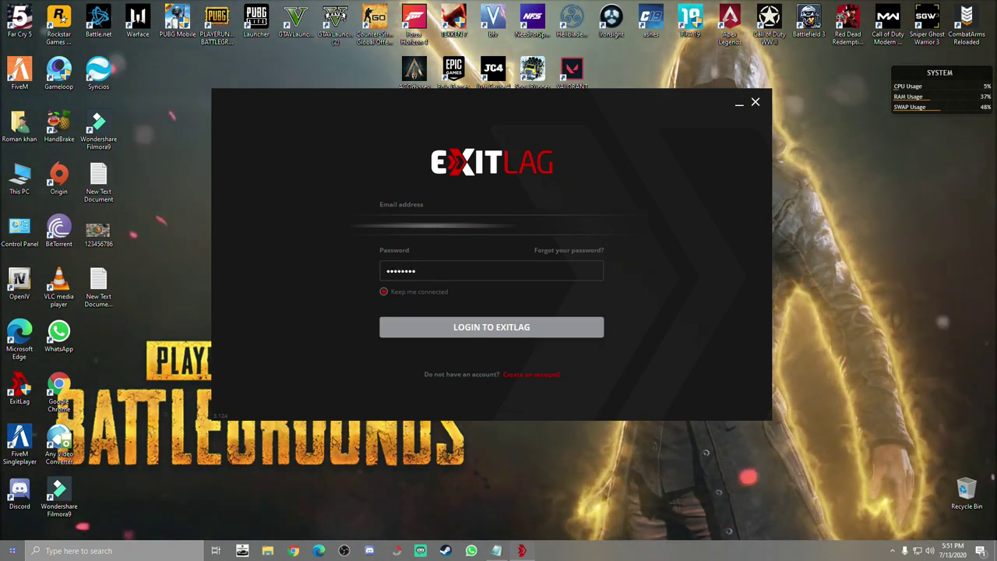
{"action": "key", "text": "Return"}
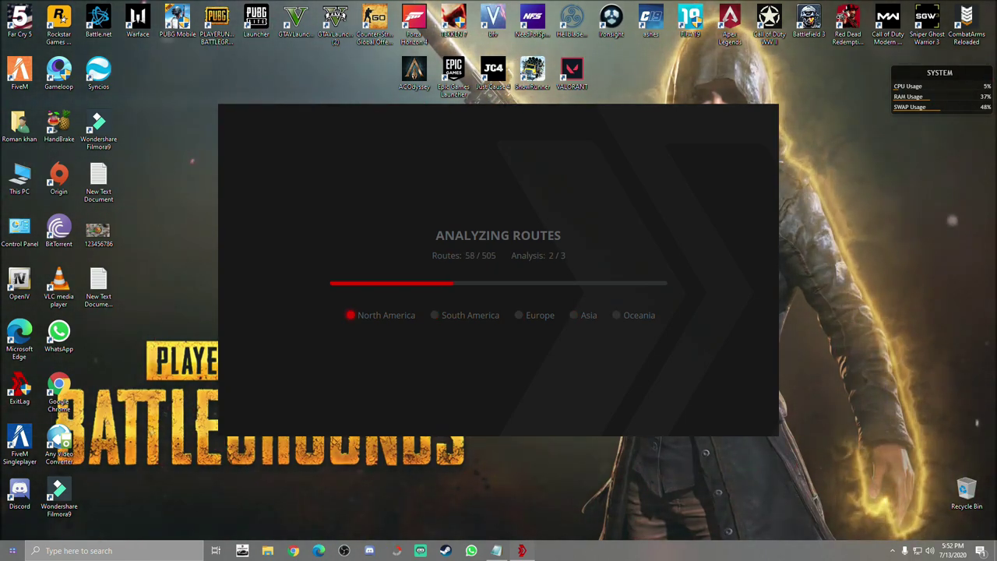
{"action": "right_click", "coordinate": [815, 226]}
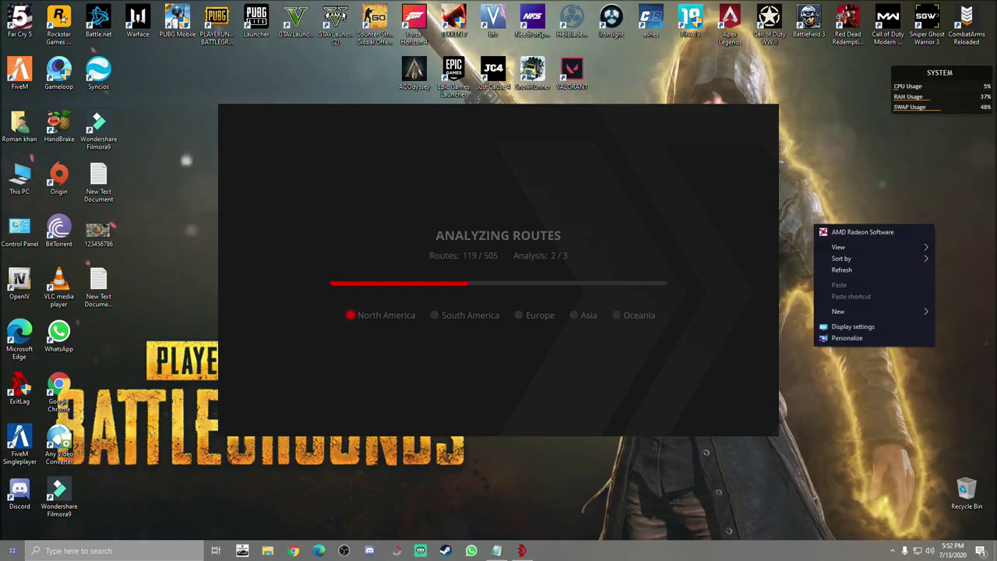
{"action": "left_click", "coordinate": [843, 270]}
{"action": "right_click", "coordinate": [826, 260]}
{"action": "left_click", "coordinate": [854, 304]}
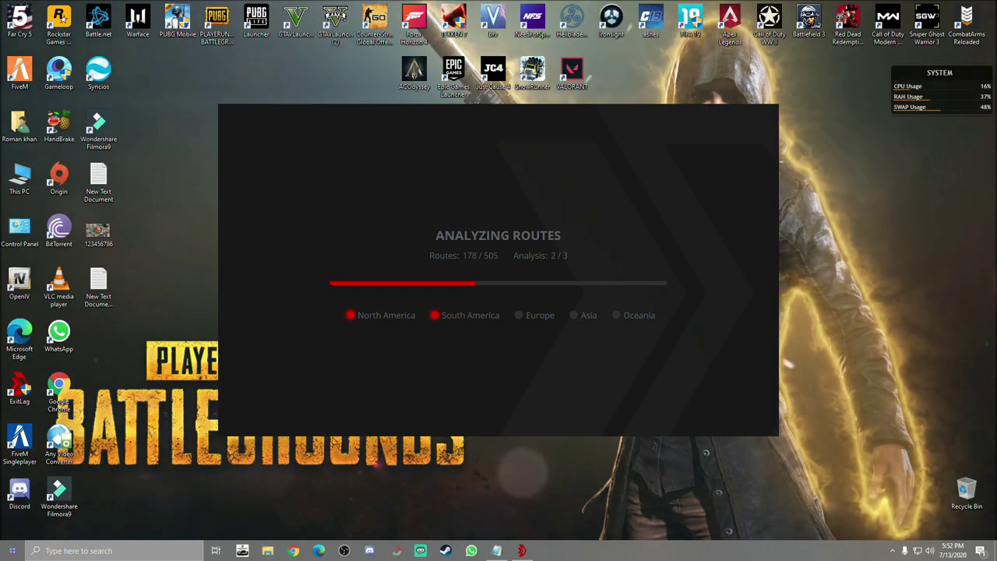
{"action": "right_click", "coordinate": [803, 212]}
{"action": "left_click", "coordinate": [841, 254]}
{"action": "right_click", "coordinate": [805, 240]}
{"action": "left_click", "coordinate": [842, 283]}
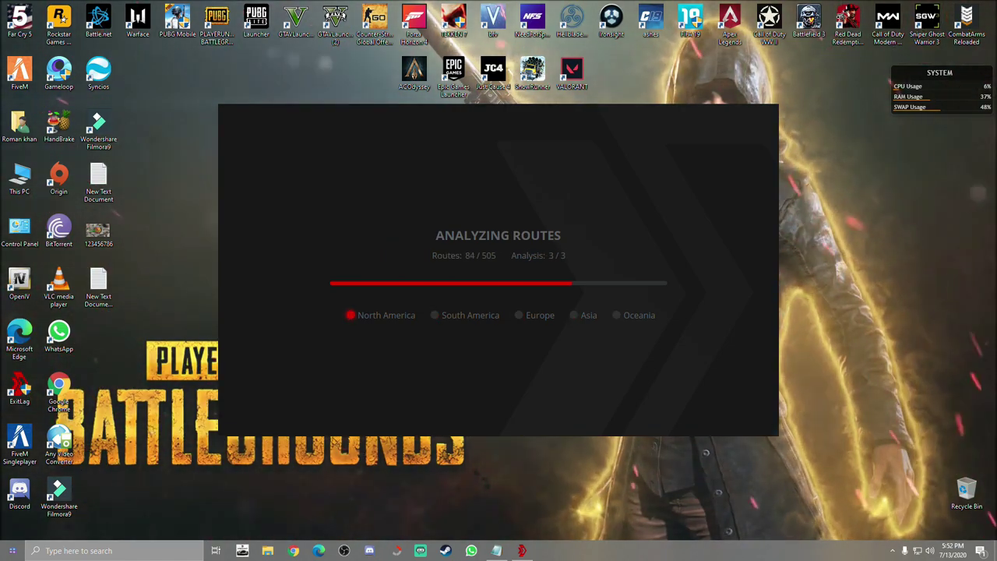
{"action": "right_click", "coordinate": [827, 260]}
{"action": "left_click", "coordinate": [854, 302]}
{"action": "right_click", "coordinate": [811, 242]}
{"action": "left_click", "coordinate": [837, 291]}
{"action": "right_click", "coordinate": [801, 265]}
{"action": "left_click", "coordinate": [827, 309]}
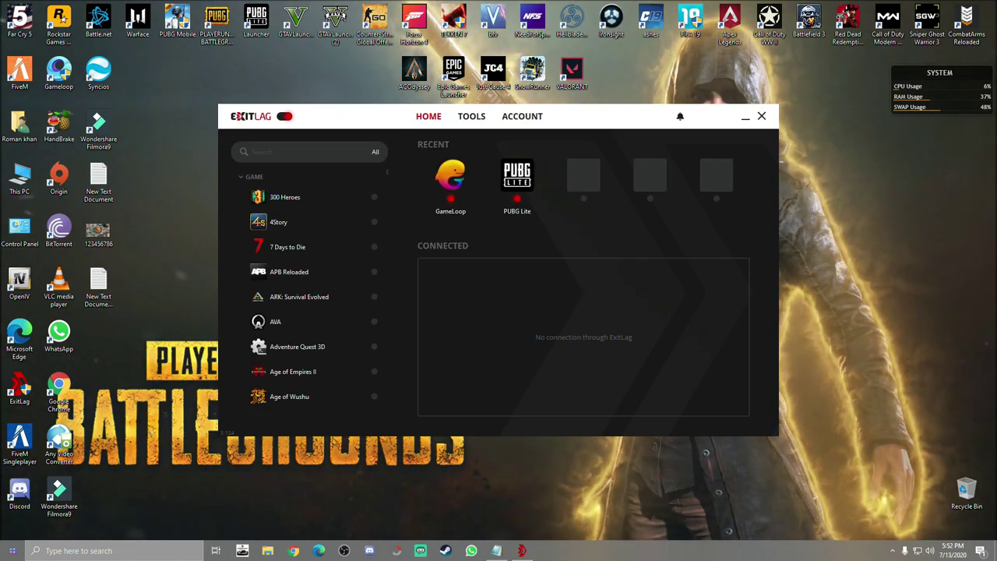
{"action": "left_click_drag", "start_coordinate": [592, 116], "coordinate": [573, 116]}
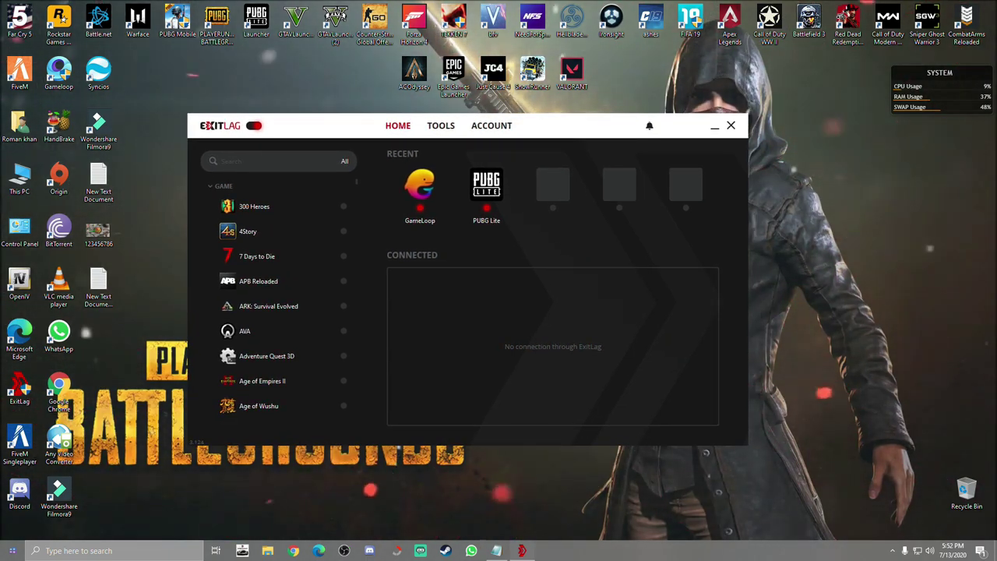
{"action": "right_click", "coordinate": [812, 211]}
{"action": "left_click", "coordinate": [835, 256]}
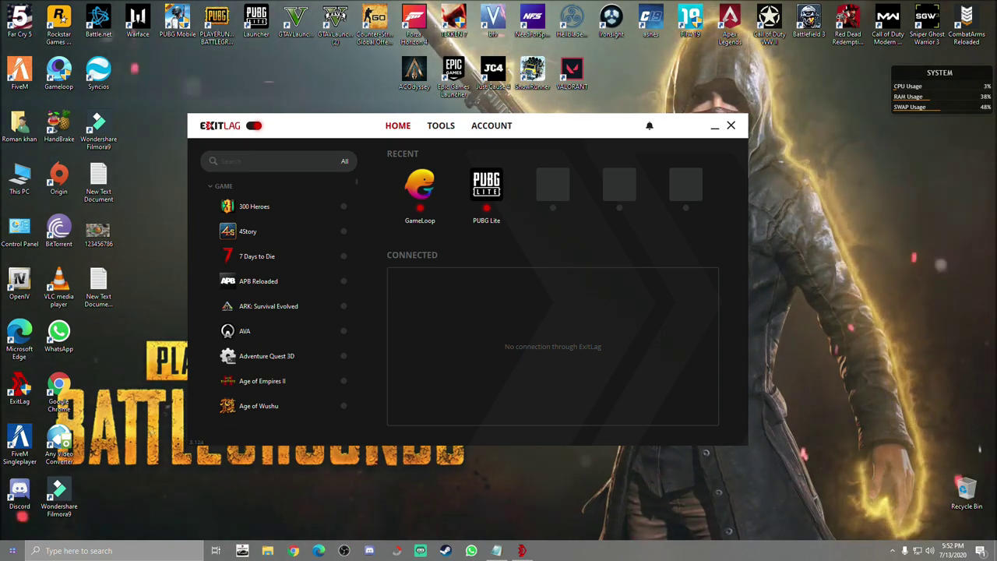
{"action": "right_click", "coordinate": [824, 176]}
{"action": "left_click", "coordinate": [851, 221]}
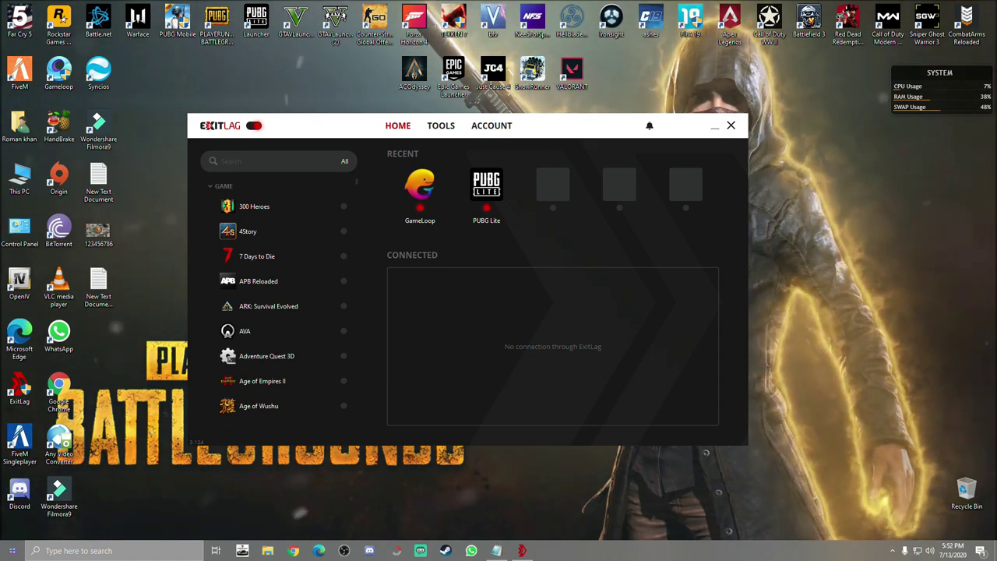
Minimize the ExitLag window and refresh the desktop
{"action": "left_click", "coordinate": [714, 125]}
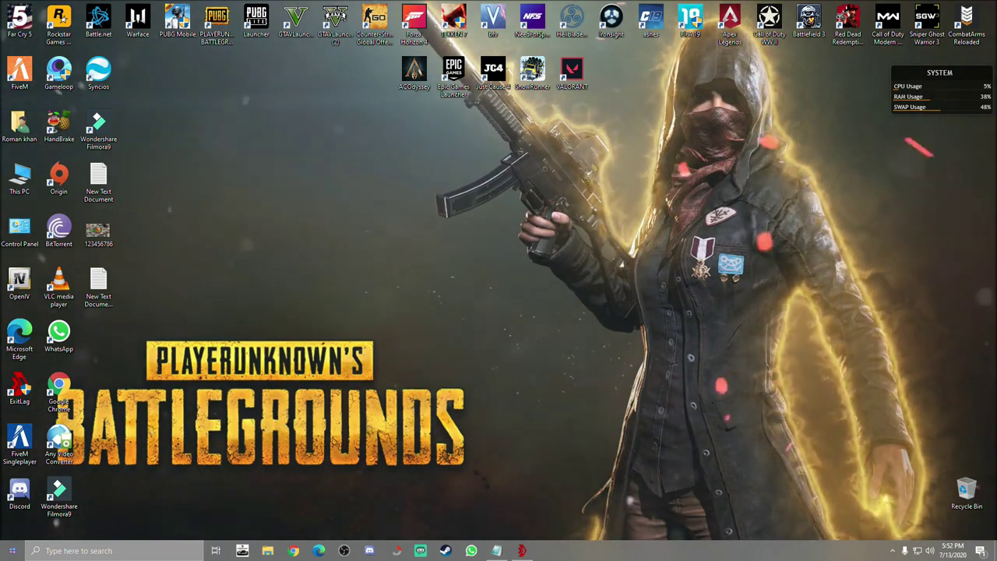
{"action": "right_click", "coordinate": [318, 189]}
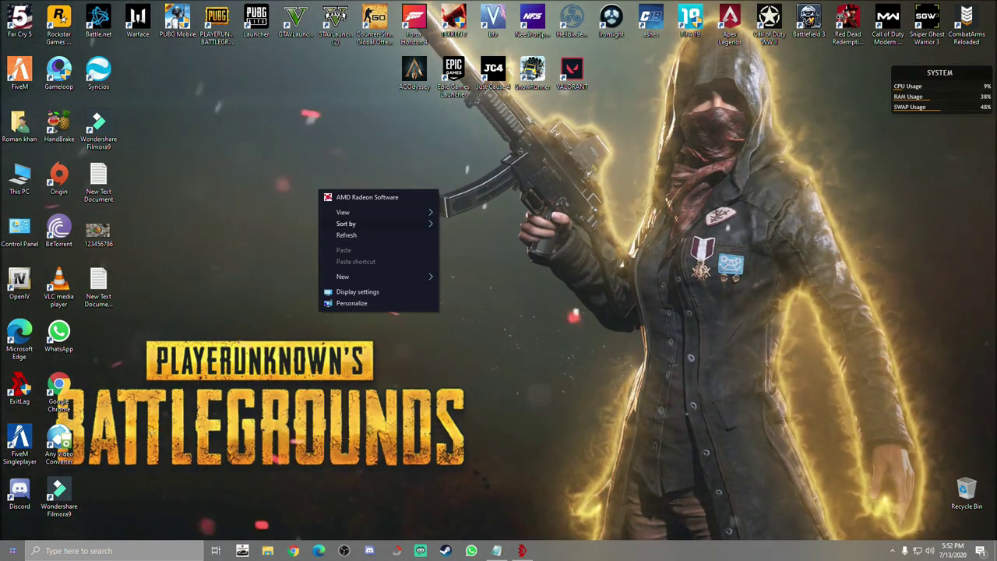
{"action": "left_click", "coordinate": [346, 235]}
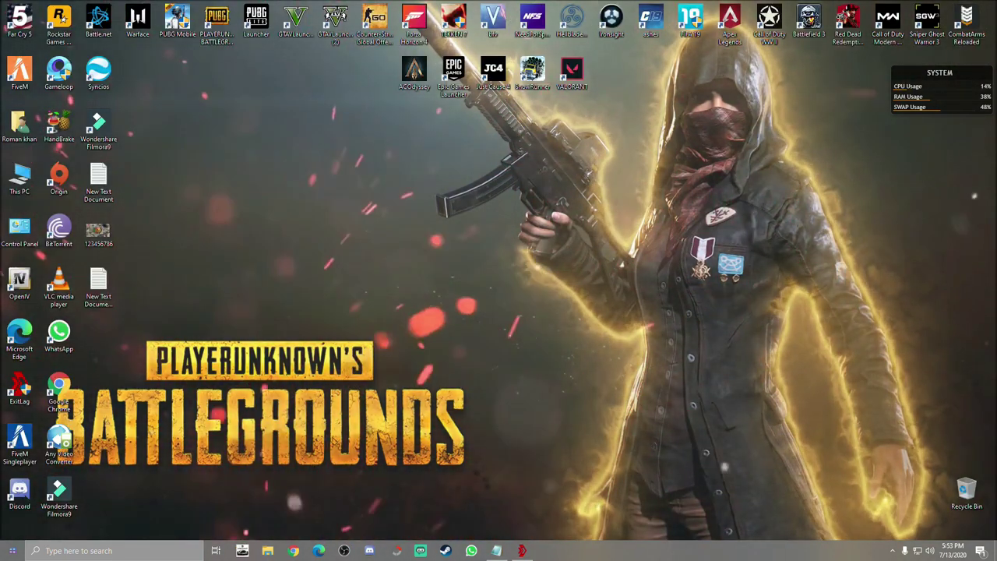